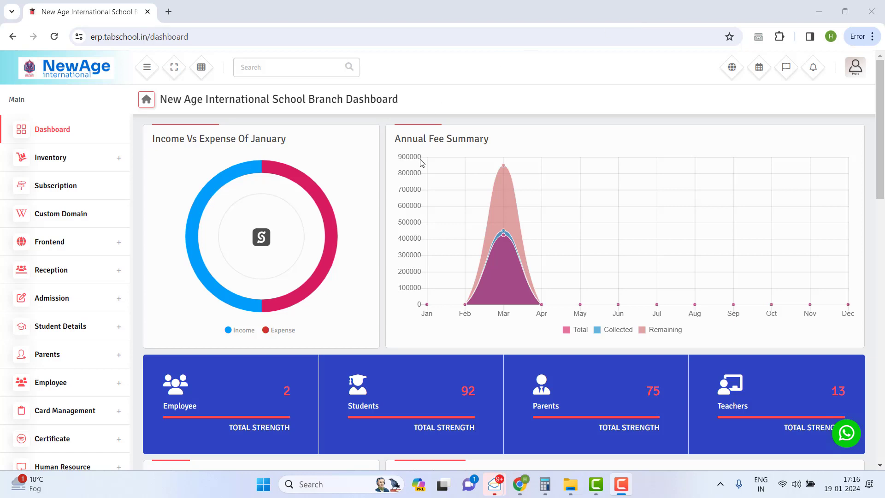
Step: Expand Office Accounting in the sidebar and go to its Account page with the empty Account List
{"action": "scroll", "coordinate": [62, 297], "scroll_direction": "down", "scroll_amount": 2}
{"action": "scroll", "coordinate": [74, 323], "scroll_direction": "down", "scroll_amount": 2}
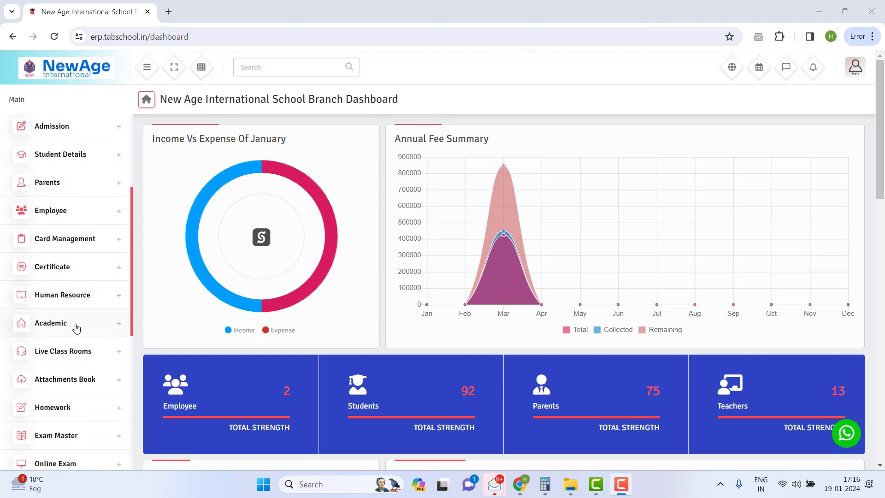
{"action": "scroll", "coordinate": [98, 390], "scroll_direction": "down", "scroll_amount": 2}
{"action": "scroll", "coordinate": [100, 385], "scroll_direction": "down", "scroll_amount": 1}
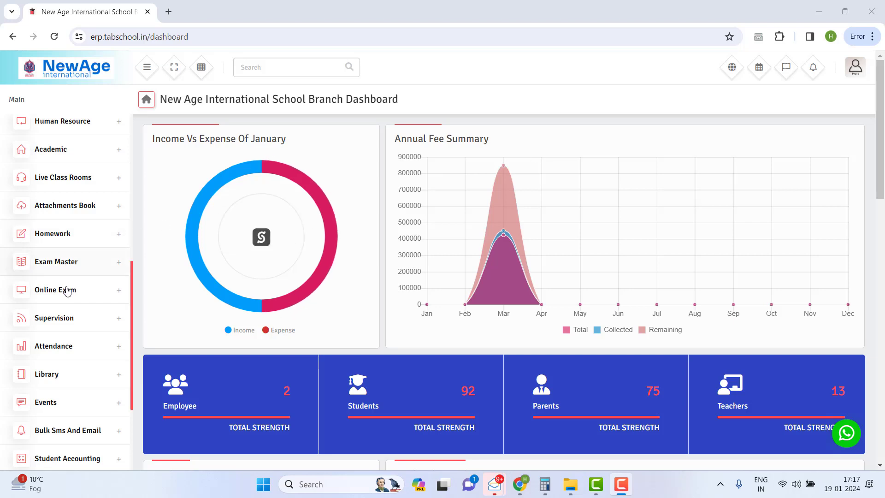
{"action": "scroll", "coordinate": [68, 291], "scroll_direction": "down", "scroll_amount": 2}
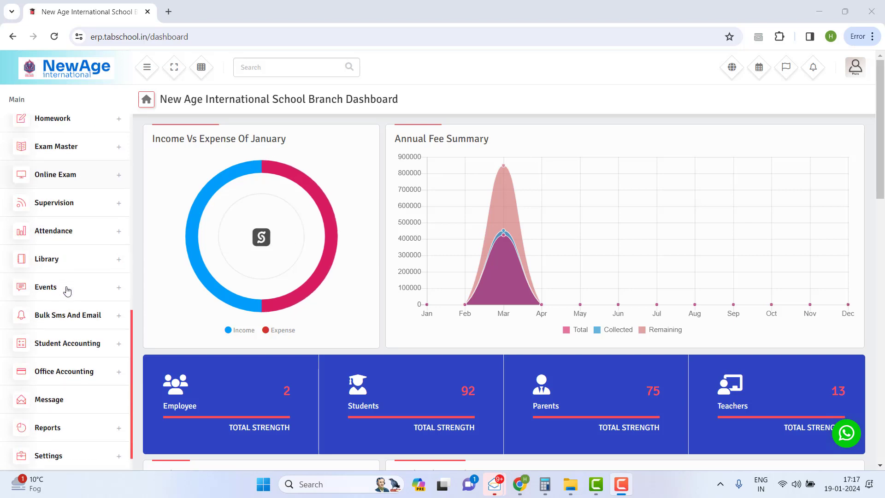
{"action": "left_click", "coordinate": [55, 375]}
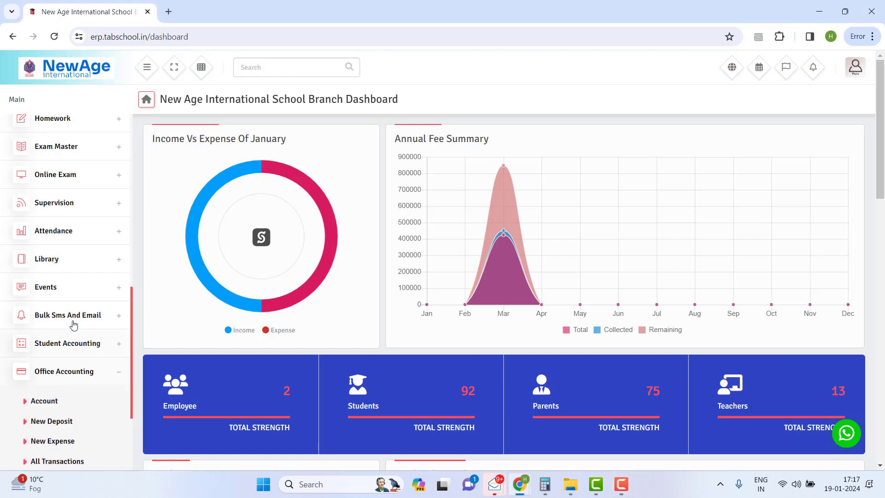
{"action": "scroll", "coordinate": [58, 300], "scroll_direction": "down", "scroll_amount": 3}
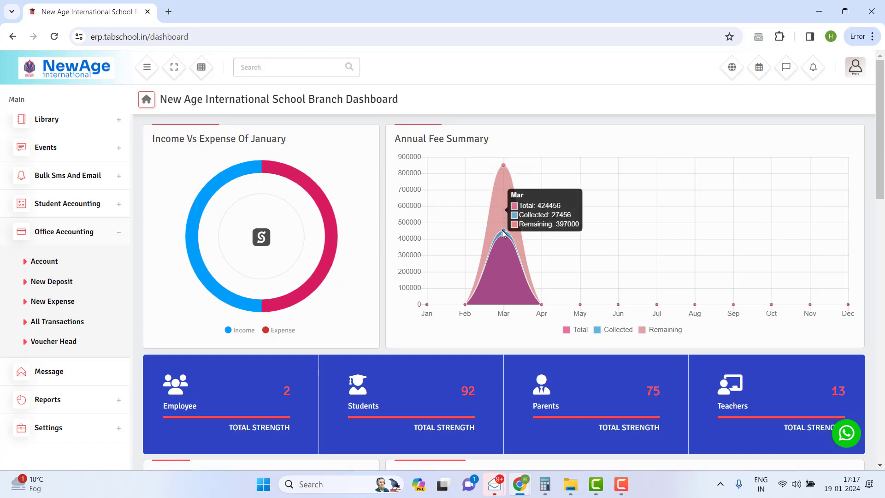
{"action": "mouse_move", "coordinate": [505, 169]}
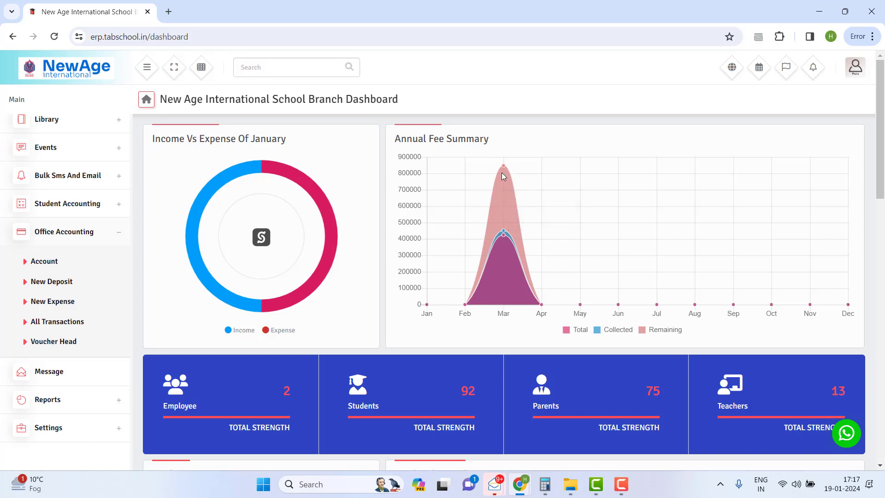
{"action": "mouse_move", "coordinate": [505, 217]}
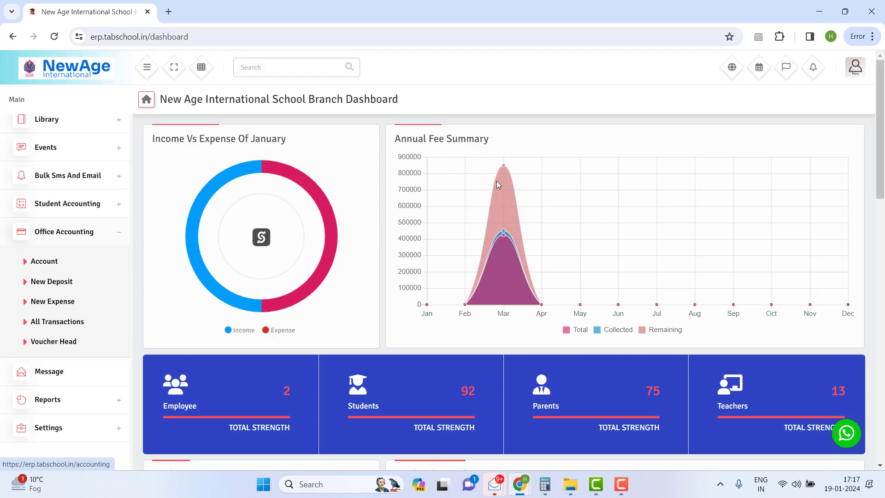
{"action": "left_click", "coordinate": [35, 267]}
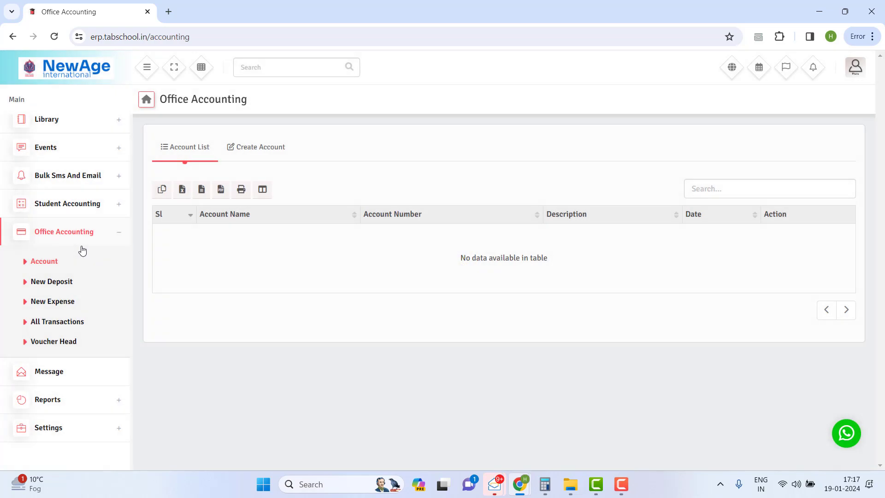
Step: Bring up the Create Account form and enter a trial account name 'Salary'
{"action": "left_click", "coordinate": [264, 155]}
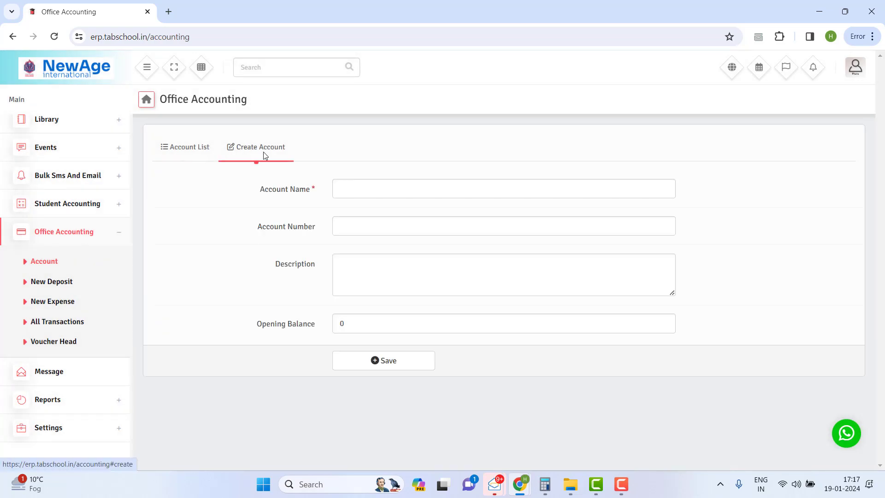
{"action": "left_click", "coordinate": [194, 152]}
{"action": "left_click", "coordinate": [253, 149]}
{"action": "left_click", "coordinate": [349, 186]}
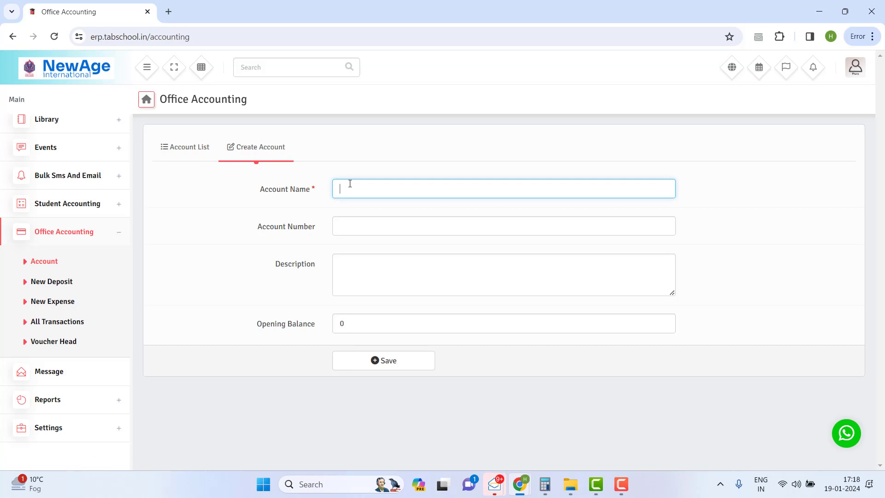
{"action": "type", "text": "Salary"}
Step: Delete the trial 'Salary' name so Account Name is blank again
{"action": "left_click", "coordinate": [362, 220]}
{"action": "left_click", "coordinate": [347, 185]}
{"action": "double_click", "coordinate": [346, 185]}
{"action": "left_click", "coordinate": [353, 227]}
{"action": "left_click", "coordinate": [342, 274]}
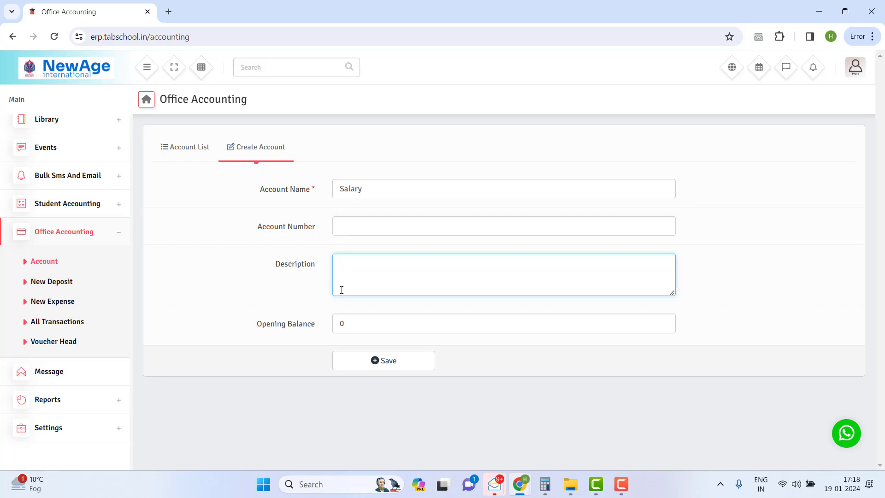
{"action": "key", "text": "Tab"}
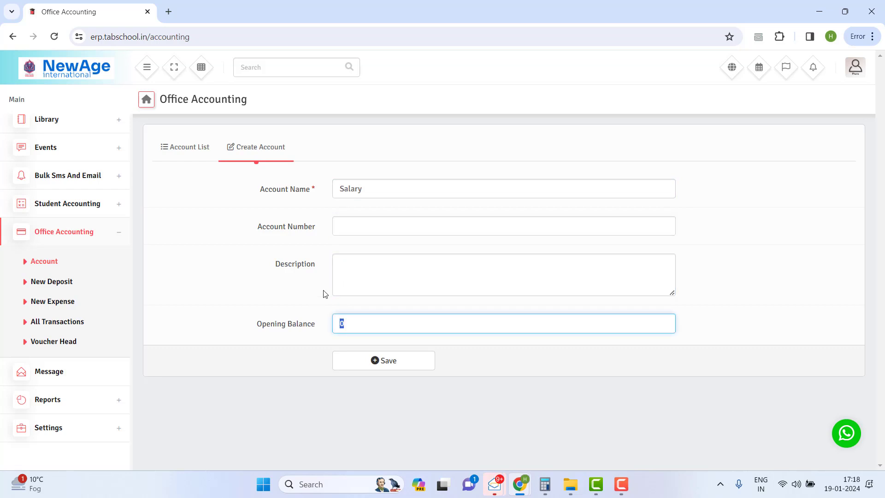
{"action": "left_click", "coordinate": [315, 189]}
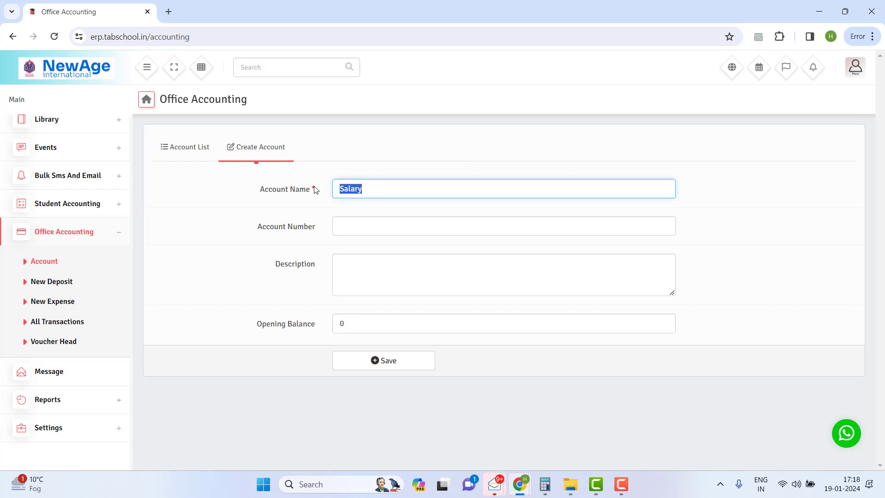
{"action": "key", "text": "BackSpace"}
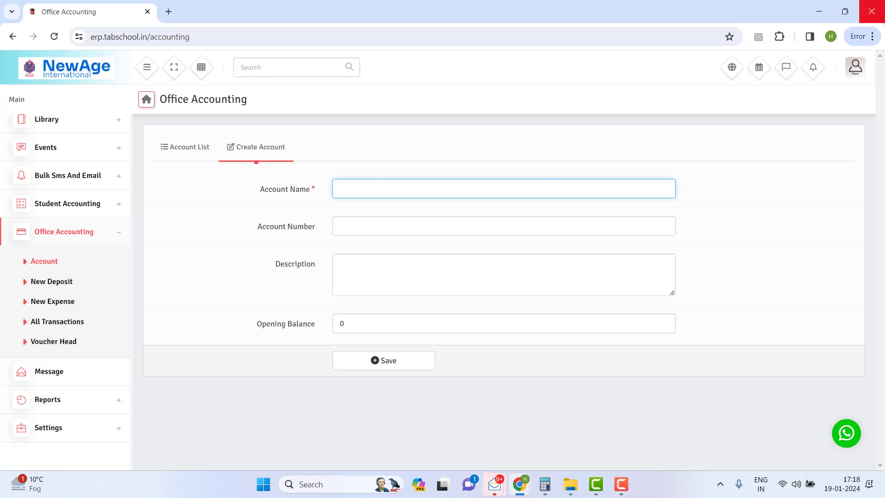
Step: Save account 'Ms . BOOK PURCHASER PVT LTD' with its account number and opening balance 100000
{"action": "type", "text": "Ms . BOOK PURCHASER PVT LT"}
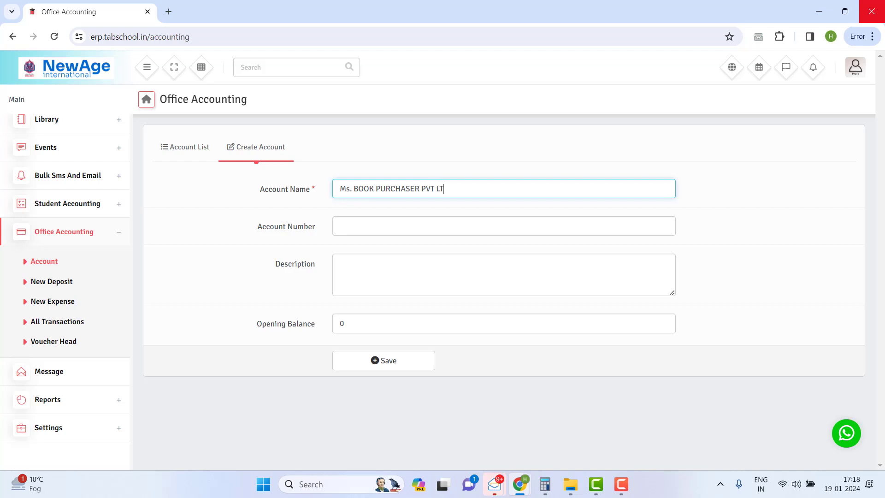
{"action": "type", "text": "D"}
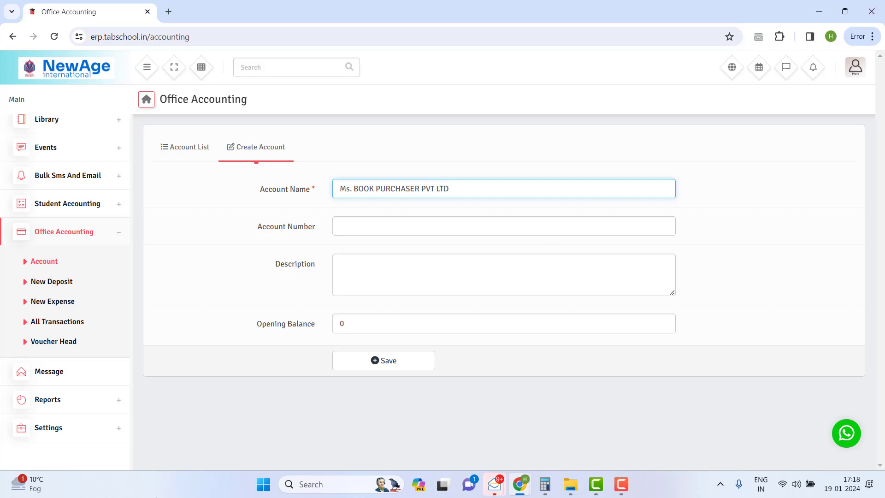
{"action": "left_click", "coordinate": [355, 228]}
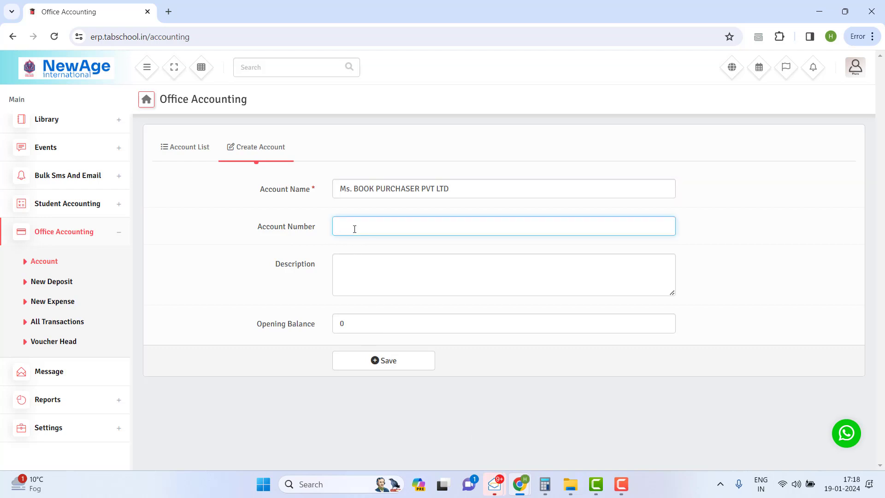
{"action": "left_click", "coordinate": [375, 260]}
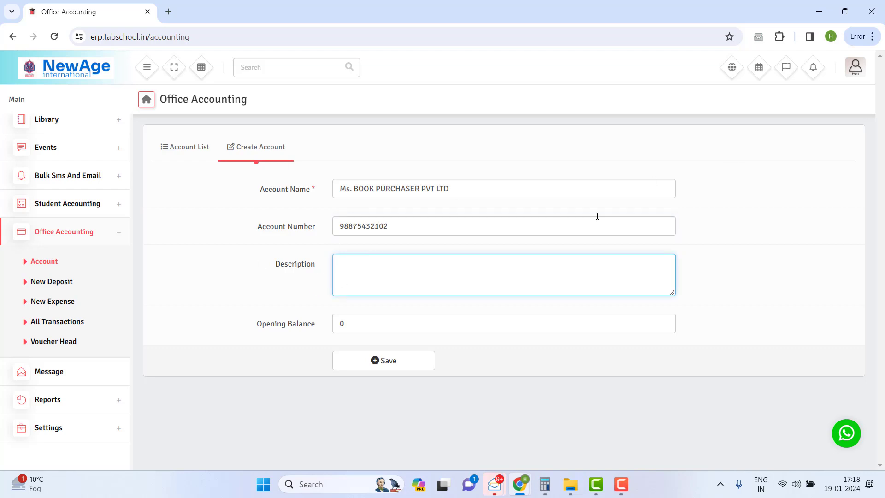
{"action": "left_click", "coordinate": [366, 338]}
{"action": "double_click", "coordinate": [341, 323]}
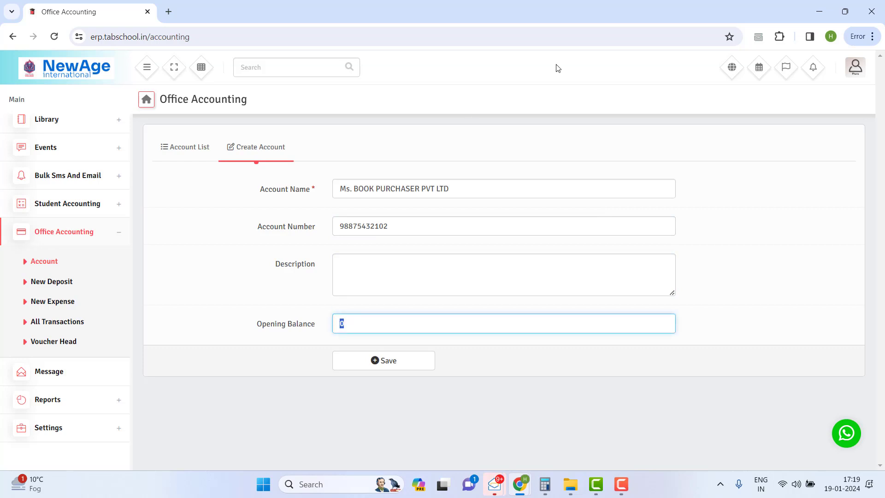
{"action": "key", "text": "BackSpace"}
{"action": "type", "text": "100000"}
{"action": "left_click", "coordinate": [362, 360]}
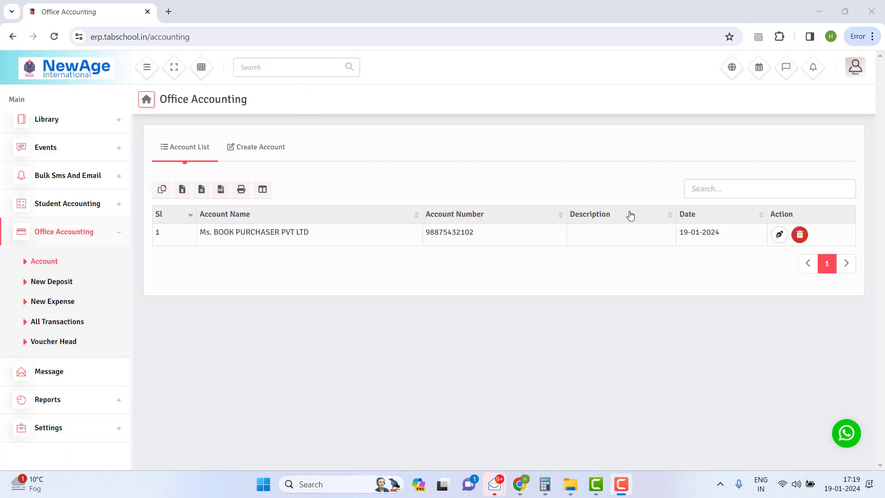
{"action": "left_click_drag", "start_coordinate": [789, 235], "coordinate": [624, 199]}
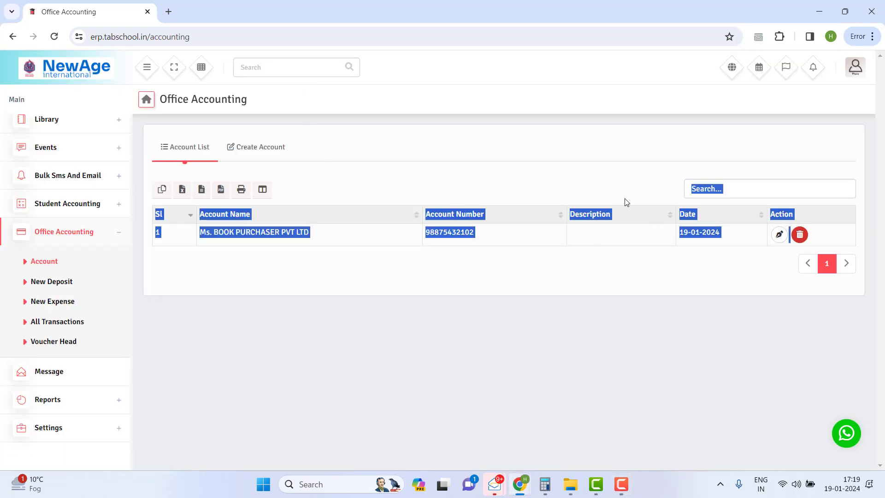
Step: Save a second account, Petty Cash, with opening balance 3000
{"action": "left_click", "coordinate": [624, 200]}
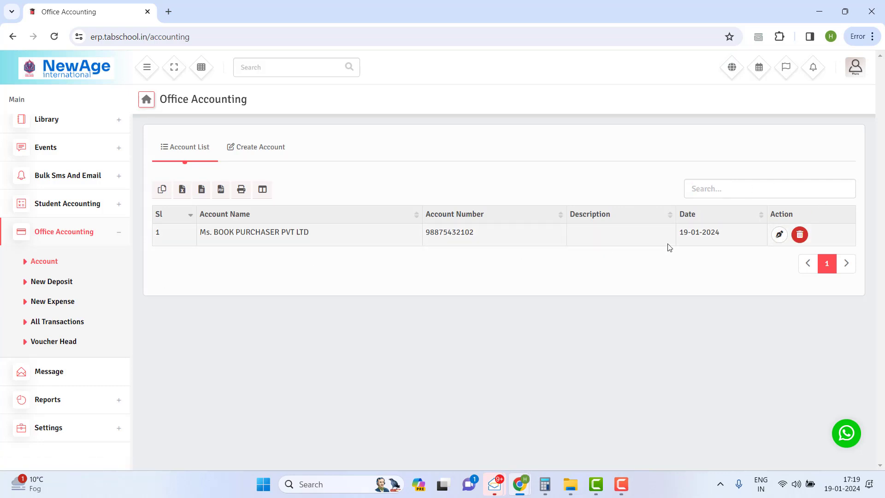
{"action": "left_click", "coordinate": [257, 147]}
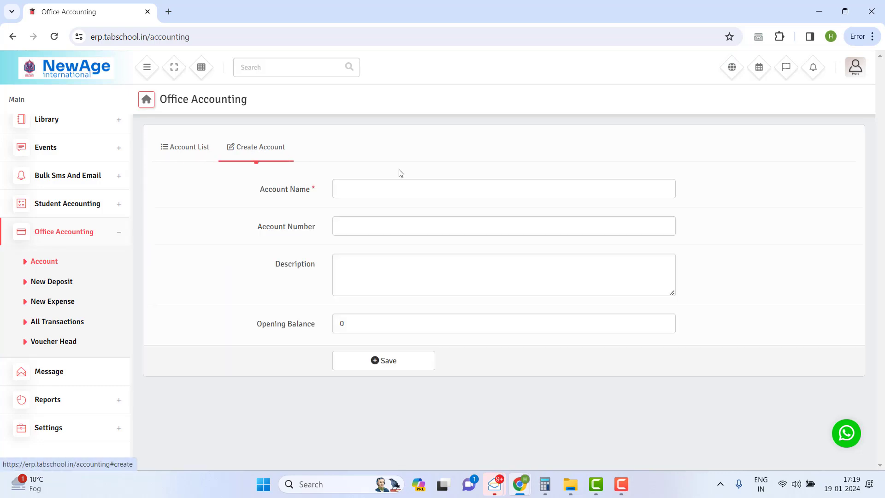
{"action": "left_click", "coordinate": [373, 185]}
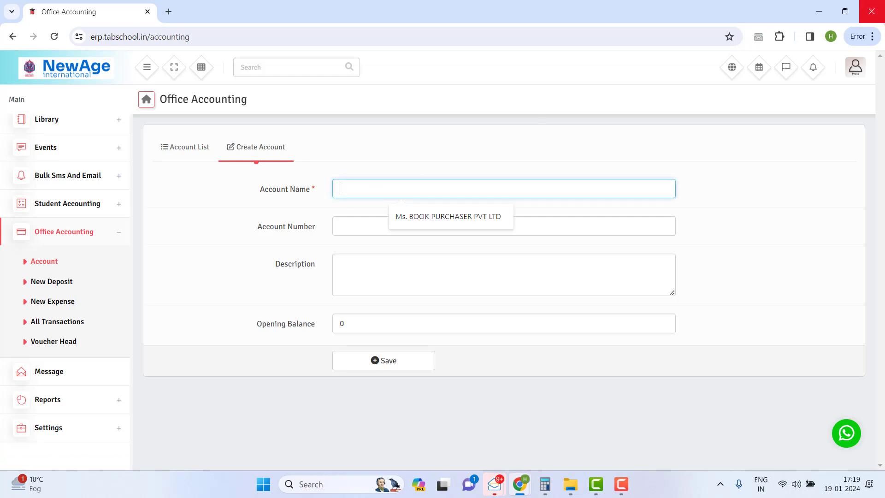
{"action": "type", "text": "Petty Cash"}
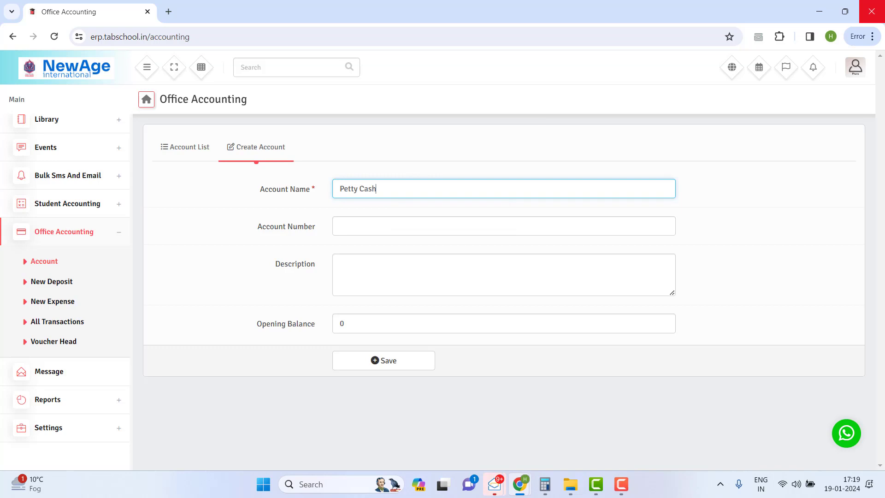
{"action": "left_click", "coordinate": [368, 240]}
{"action": "left_click", "coordinate": [361, 325]}
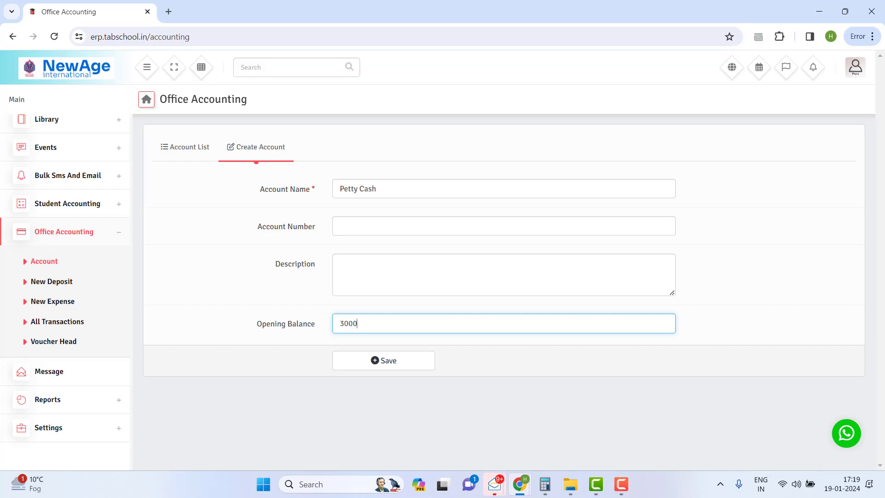
{"action": "left_click", "coordinate": [346, 360]}
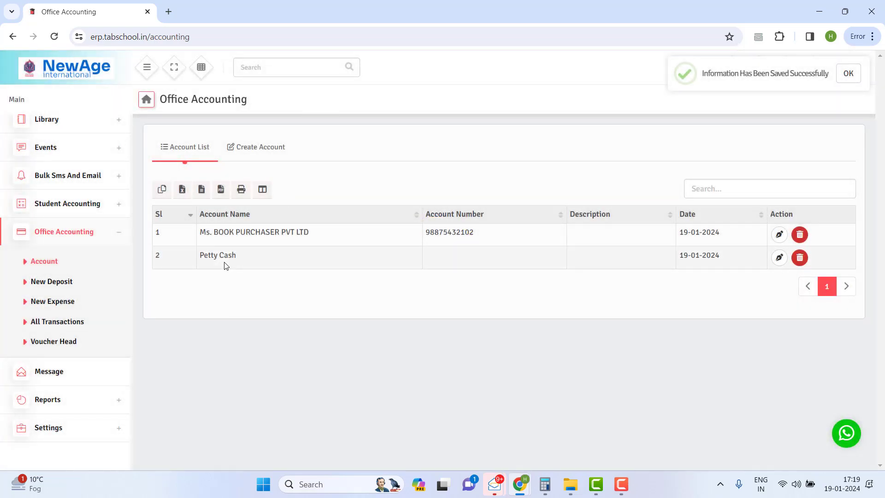
{"action": "left_click", "coordinate": [269, 147]}
Step: Save a third account, Misc Expenses, with opening balance 0
{"action": "left_click", "coordinate": [361, 190]}
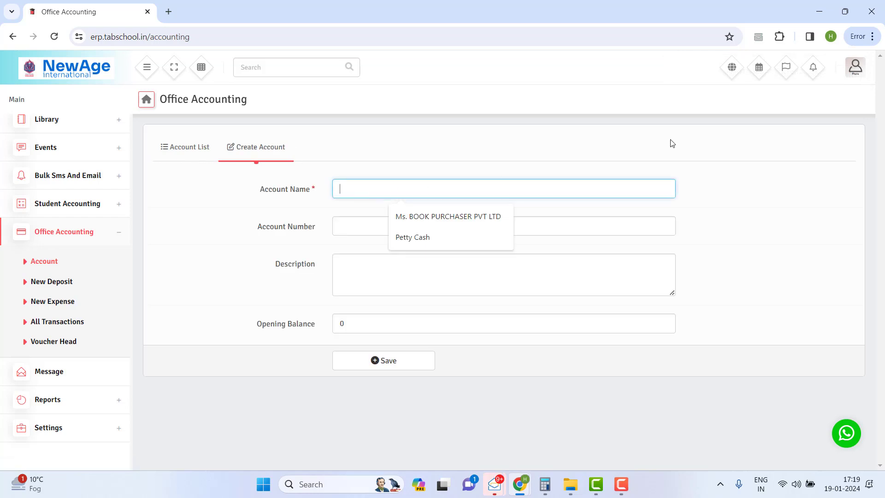
{"action": "type", "text": "M"}
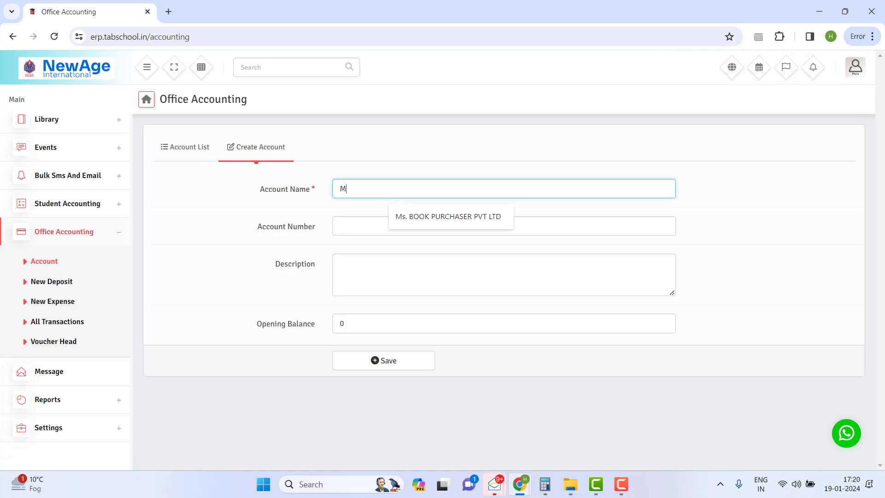
{"action": "type", "text": "isc Expenses"}
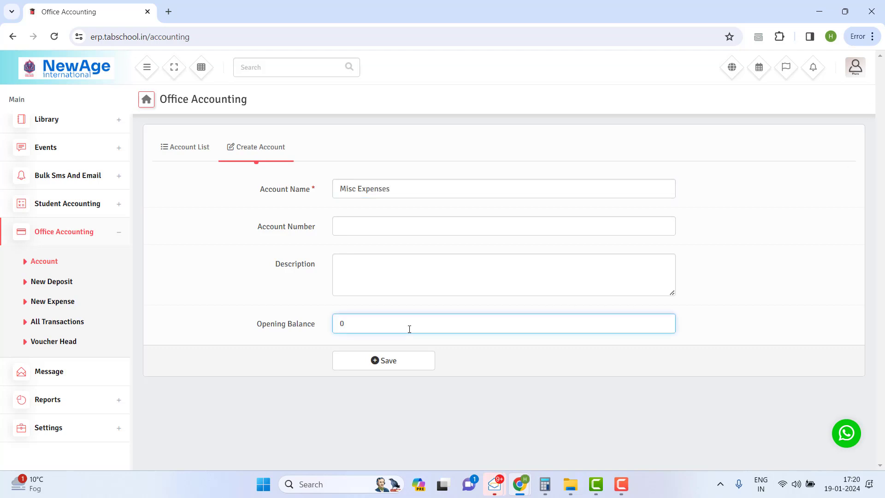
{"action": "left_click", "coordinate": [427, 361]}
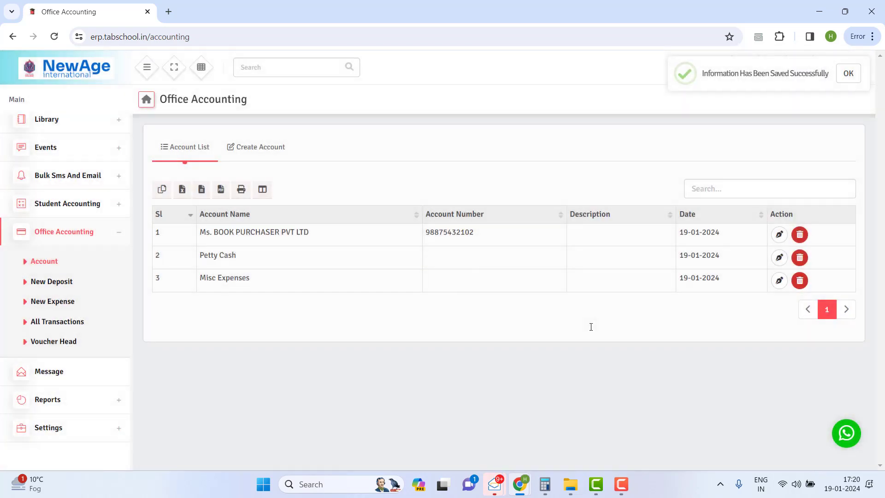
{"action": "left_click", "coordinate": [259, 148]}
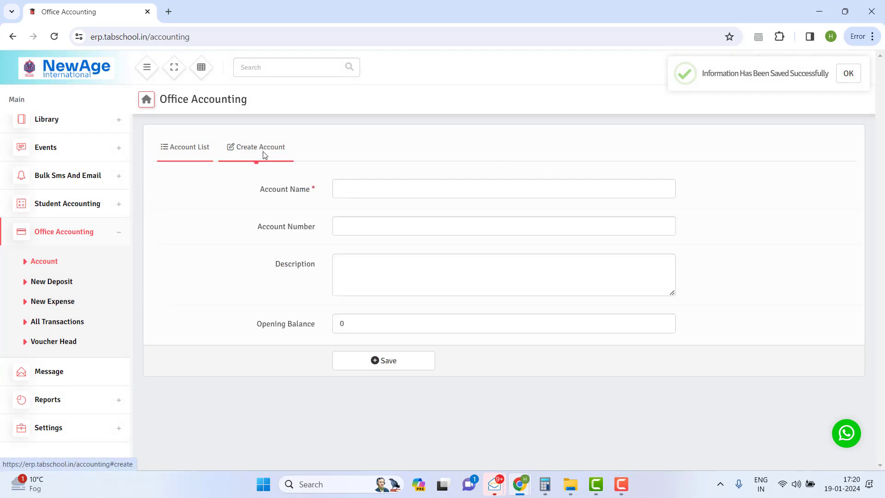
{"action": "left_click", "coordinate": [342, 188]}
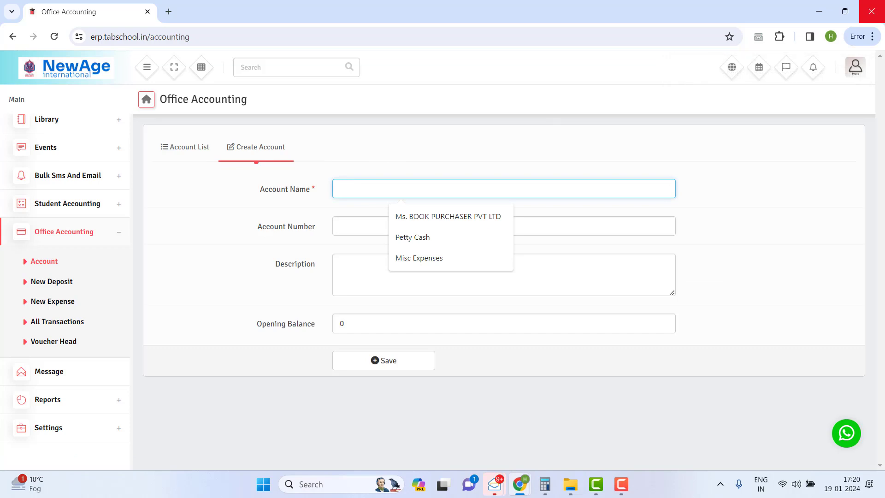
Step: Save a fourth account, Salary Ac, leaving its opening balance at 0
{"action": "type", "text": "Sla"}
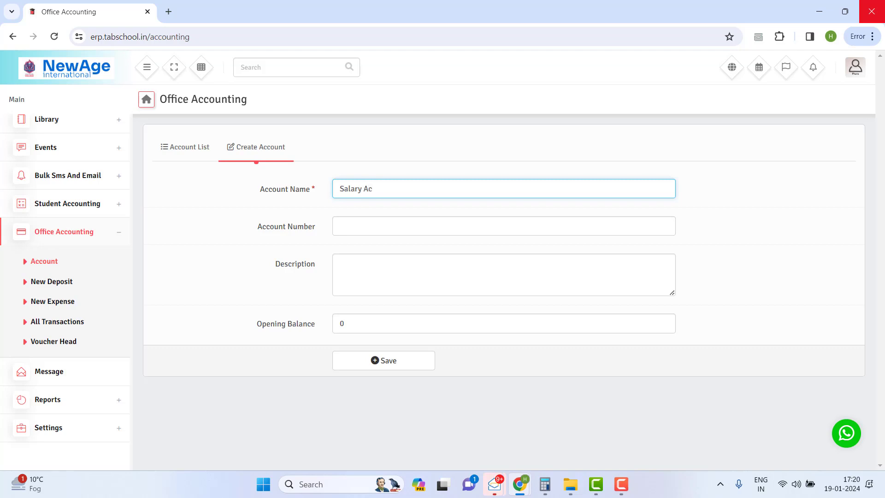
{"action": "left_click", "coordinate": [370, 318]}
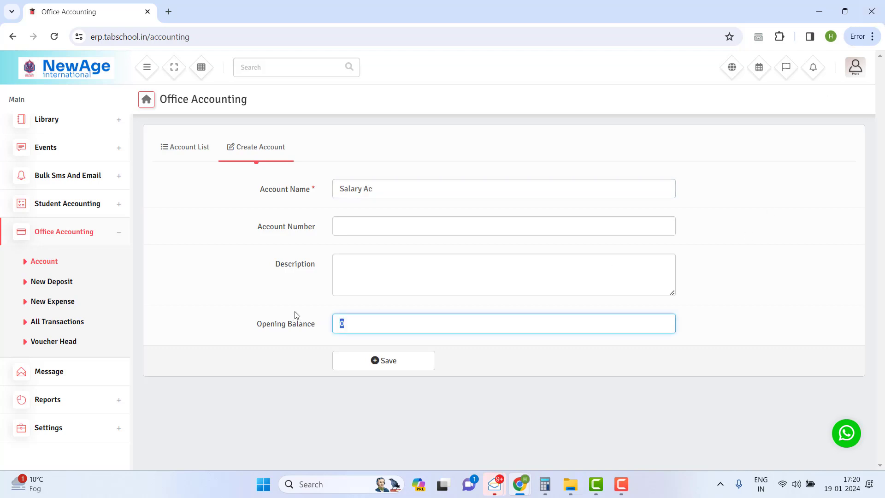
{"action": "left_click", "coordinate": [392, 369]}
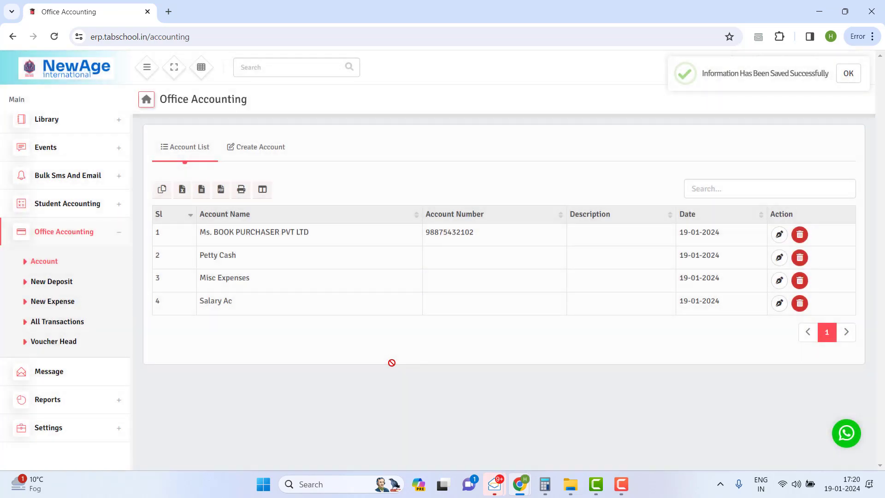
Step: Replace the placeholder name with a person's full name and save it with opening balance 27000
{"action": "left_click", "coordinate": [280, 143]}
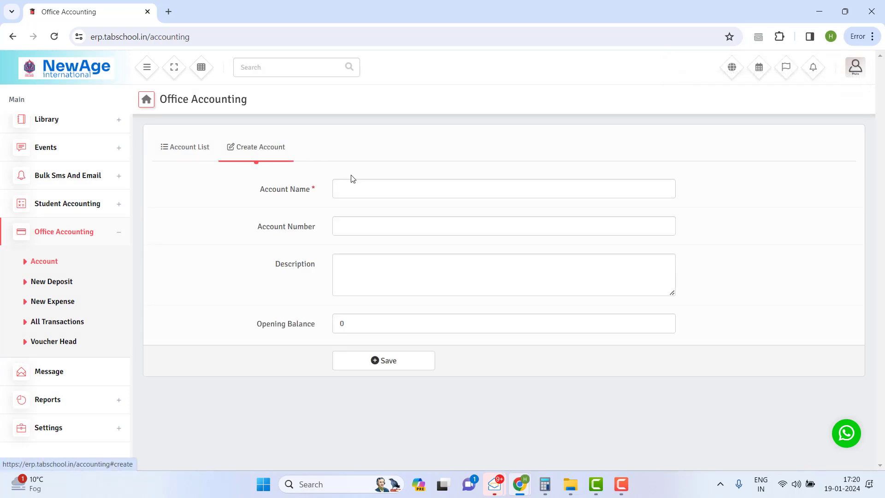
{"action": "left_click", "coordinate": [353, 186]}
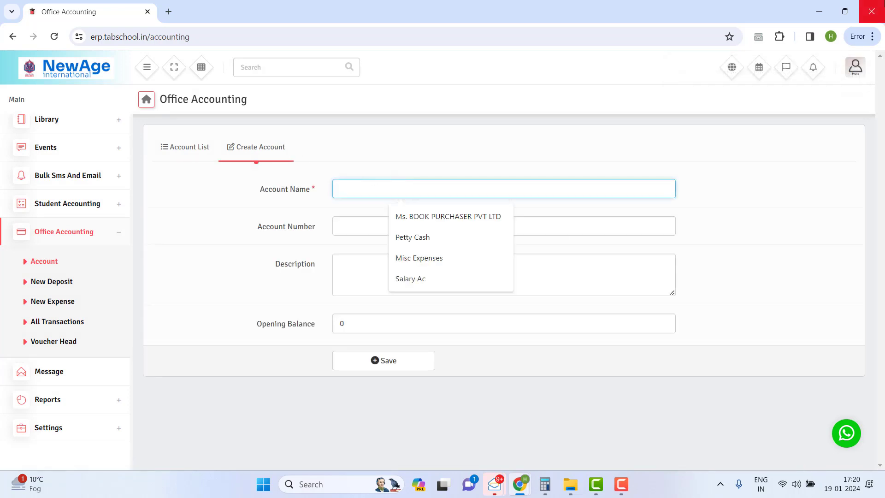
{"action": "type", "text": "FFFF"}
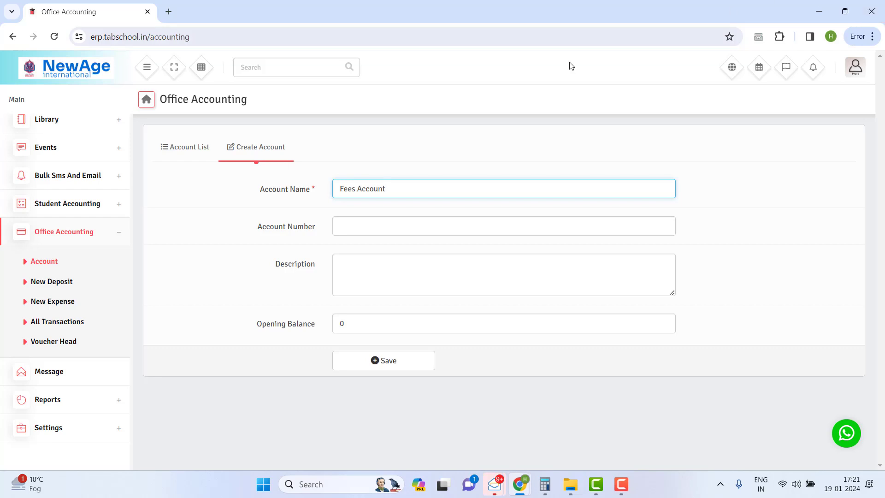
{"action": "left_click_drag", "start_coordinate": [400, 189], "coordinate": [269, 206]}
{"action": "key", "text": "BackSpace"}
{"action": "key", "text": "Tab"}
{"action": "key", "text": "Tab"}
{"action": "key", "text": "Tab"}
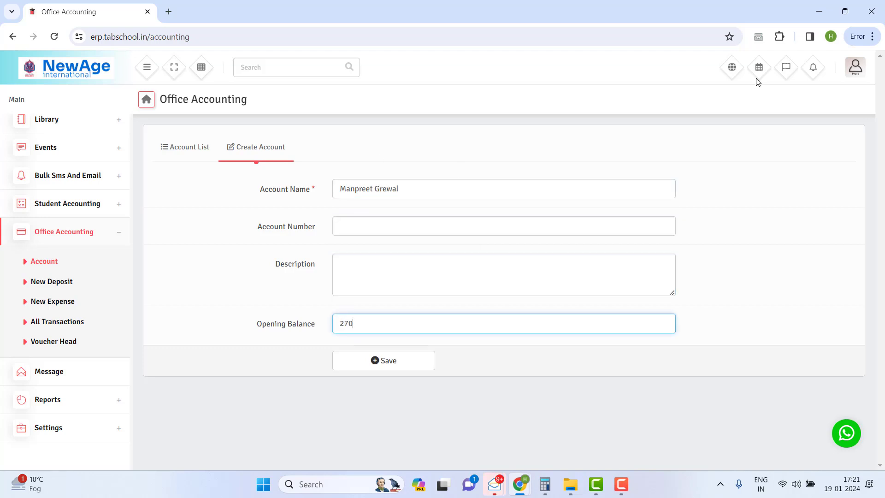
{"action": "left_click", "coordinate": [407, 359]}
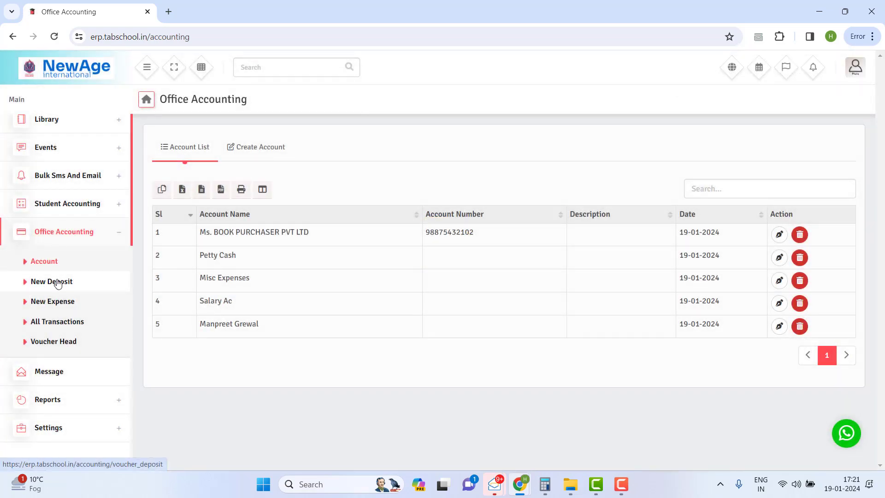
Step: Save a Fees Ac account, then view the Deposit List with ₹100000, ₹3000 and ₹27000 deposits
{"action": "left_click", "coordinate": [259, 148]}
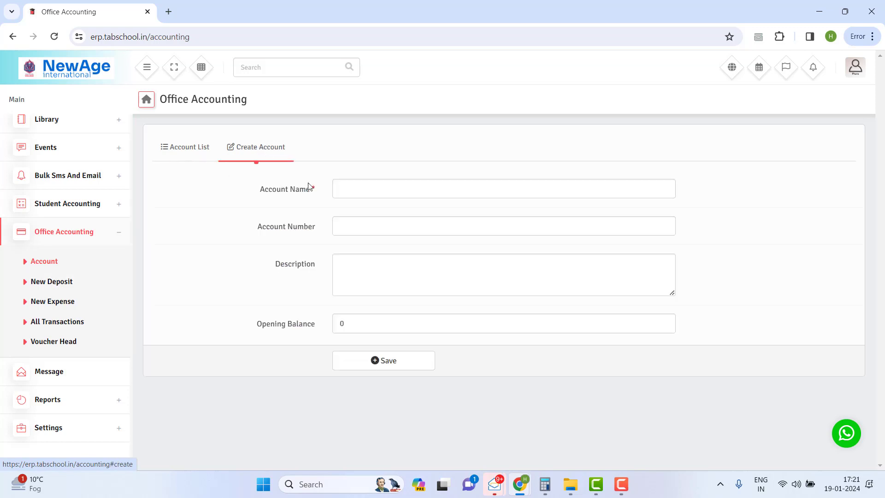
{"action": "left_click", "coordinate": [361, 194]}
{"action": "type", "text": "Fees Ac"}
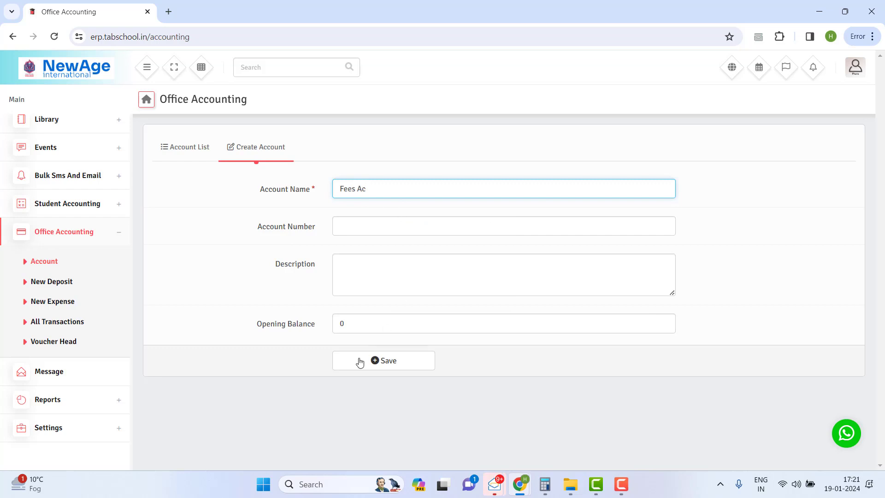
{"action": "left_click", "coordinate": [375, 360]}
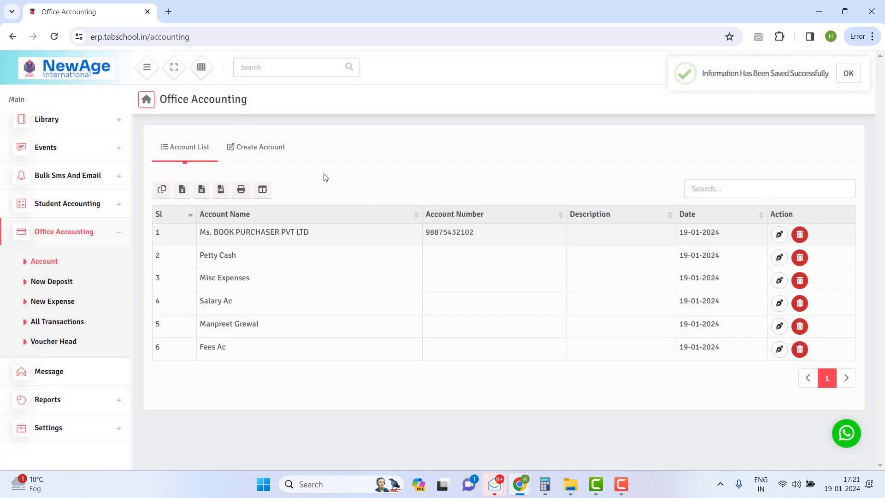
{"action": "left_click", "coordinate": [28, 282]}
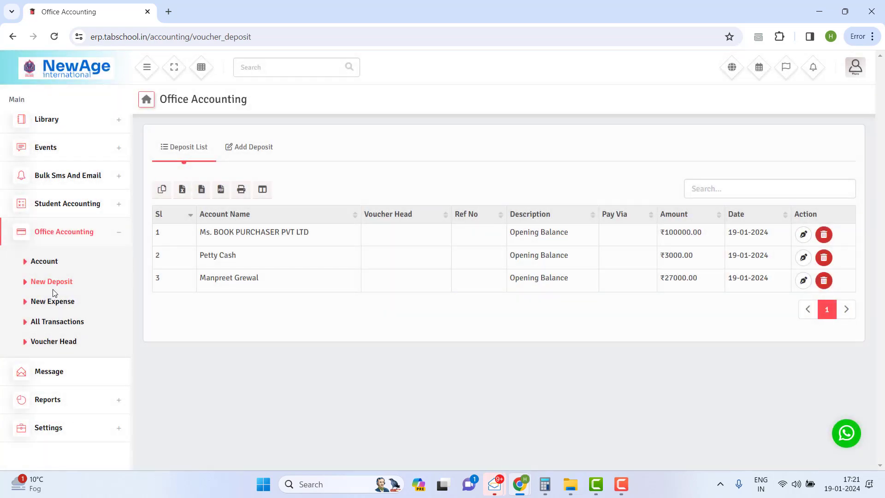
Step: Start a new deposit and choose Fees Ac as its account
{"action": "left_click", "coordinate": [254, 153]}
{"action": "left_click", "coordinate": [450, 198]}
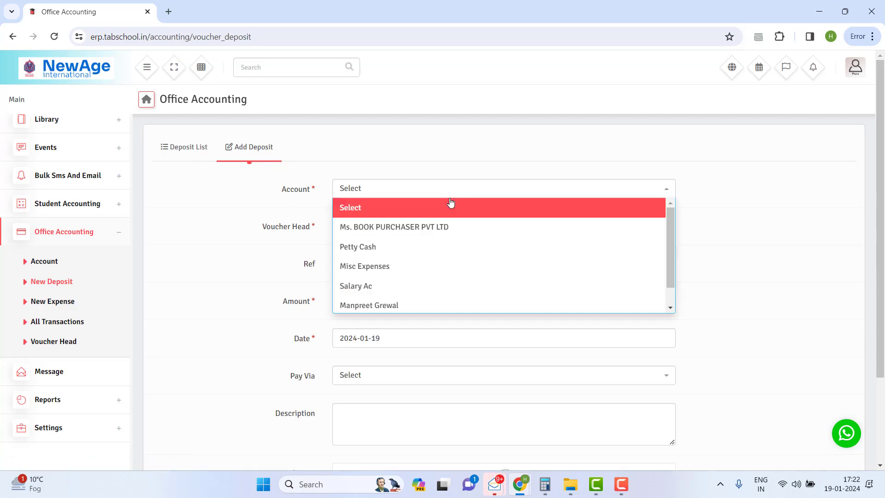
{"action": "left_click", "coordinate": [450, 198]}
{"action": "left_click", "coordinate": [439, 189]}
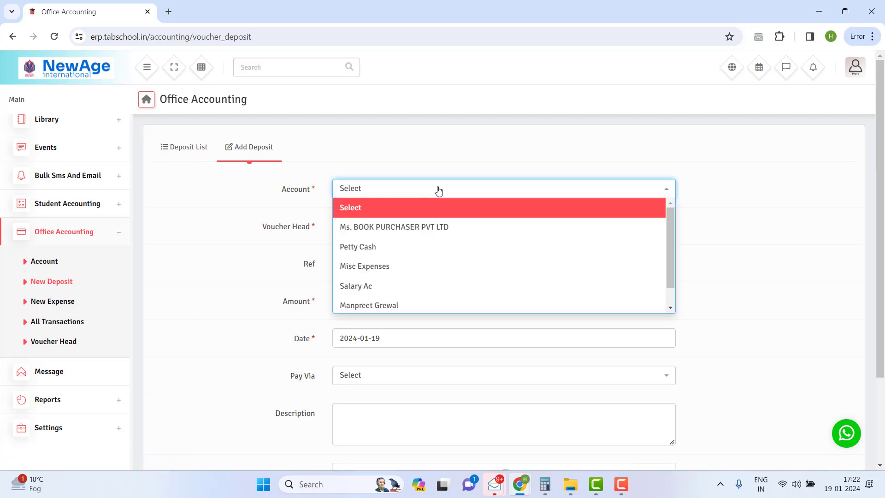
{"action": "left_click", "coordinate": [374, 305]}
{"action": "left_click", "coordinate": [396, 196]}
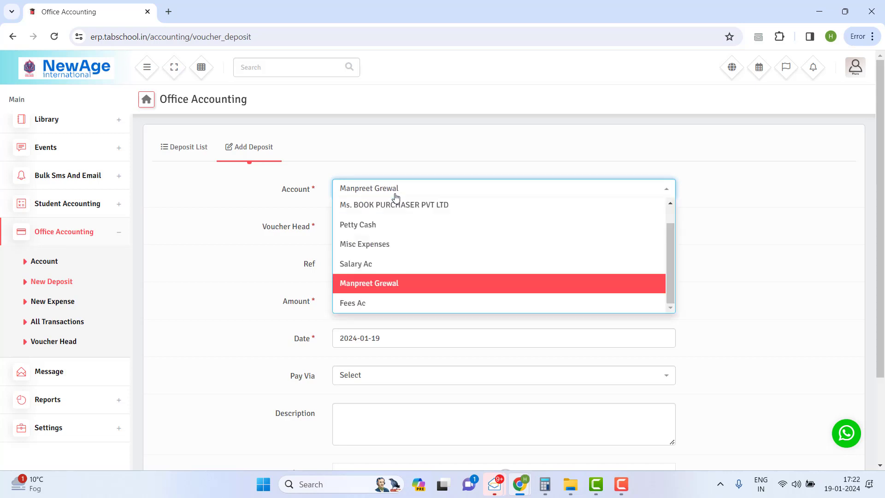
{"action": "left_click", "coordinate": [374, 304]}
Step: Find no voucher heads available and switch to the Voucher Head setup page
{"action": "left_click", "coordinate": [395, 230]}
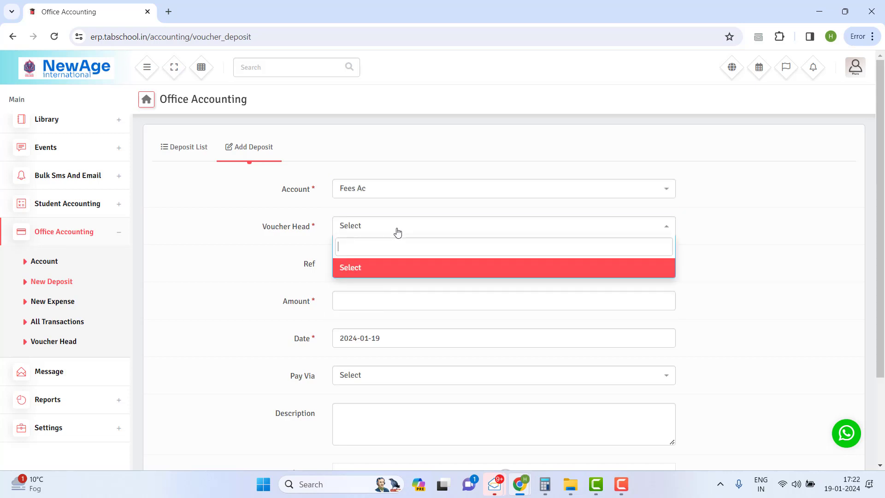
{"action": "left_click", "coordinate": [397, 231]}
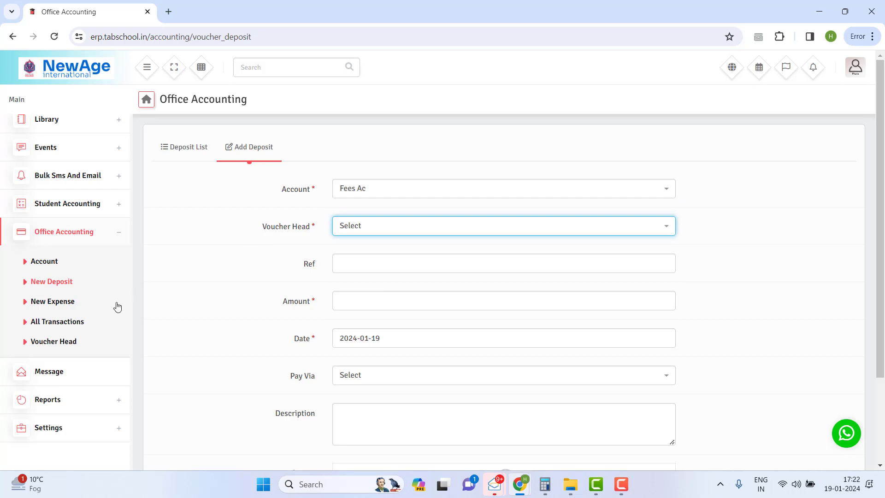
{"action": "left_click", "coordinate": [75, 344]}
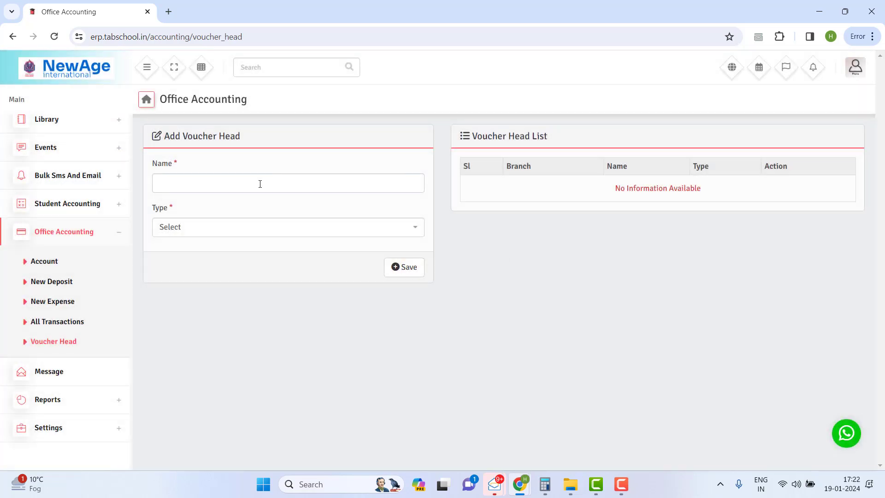
Step: Create a voucher head 'Fees' of type Income
{"action": "left_click", "coordinate": [260, 184]}
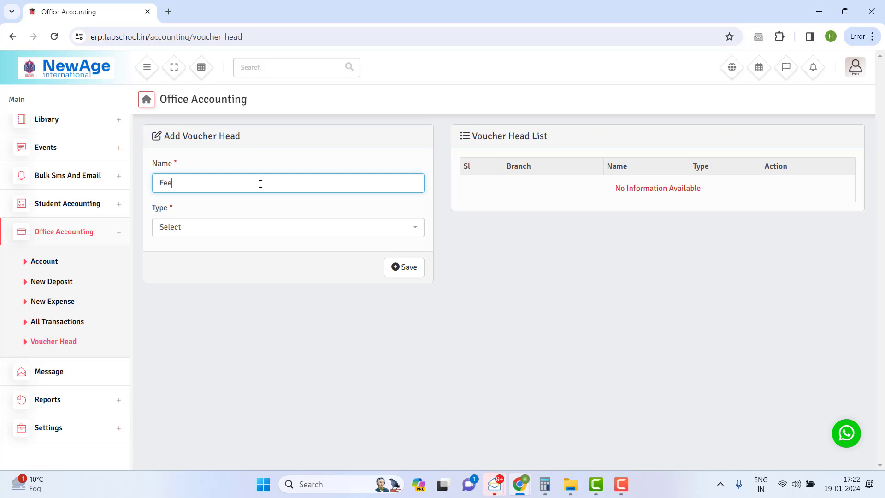
{"action": "left_click", "coordinate": [240, 228]}
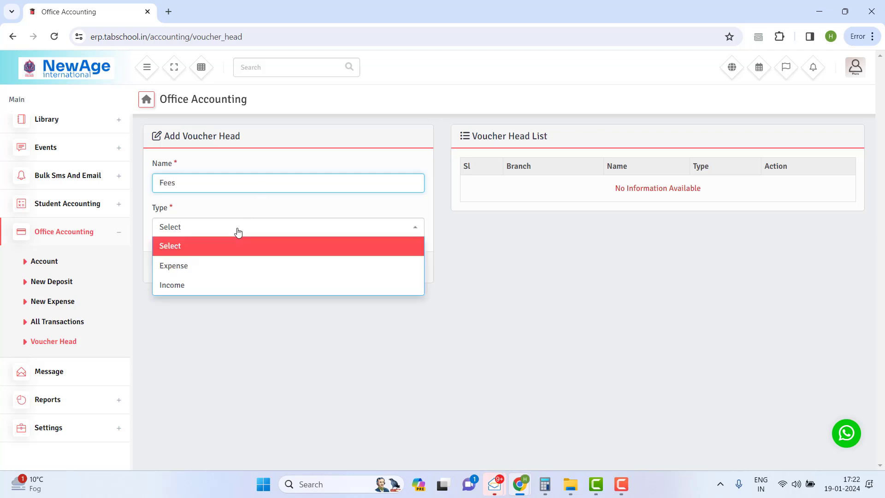
{"action": "left_click", "coordinate": [203, 288]}
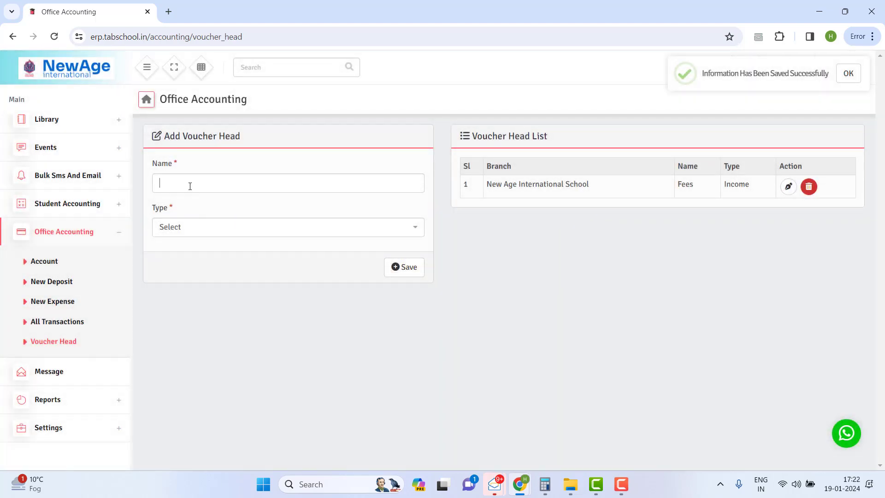
Step: Create a voucher head 'Salary' of type Expense and return to the Deposit List
{"action": "left_click", "coordinate": [193, 182]}
{"action": "type", "text": "Salary"}
{"action": "left_click", "coordinate": [181, 228]}
{"action": "left_click", "coordinate": [182, 275]}
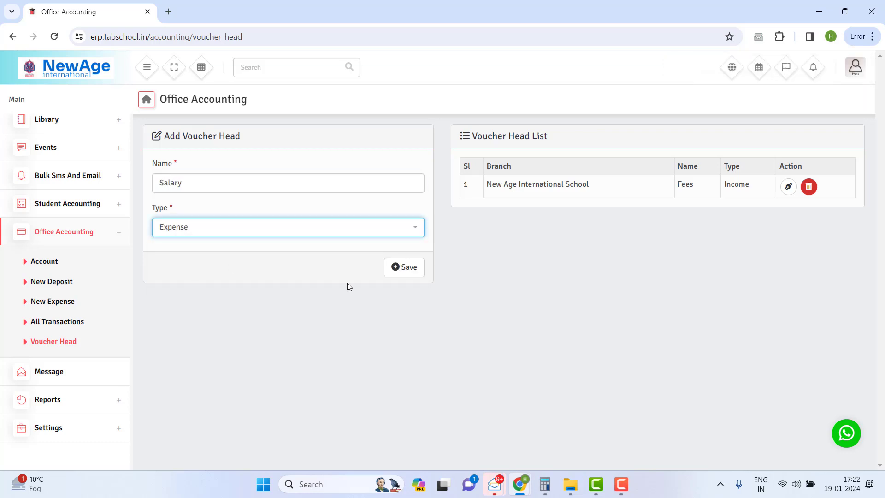
{"action": "left_click", "coordinate": [411, 268]}
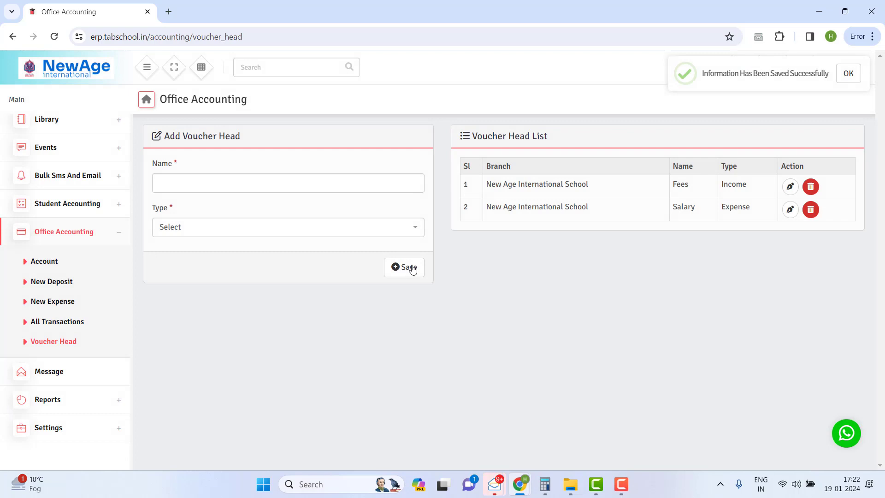
{"action": "left_click", "coordinate": [61, 284]}
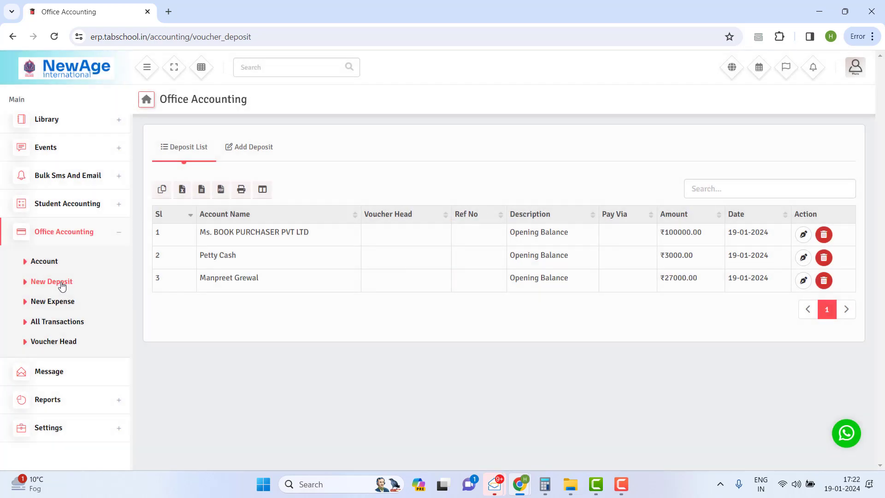
Step: Start a new deposit into Fees Ac under the Fees voucher head
{"action": "left_click", "coordinate": [257, 152]}
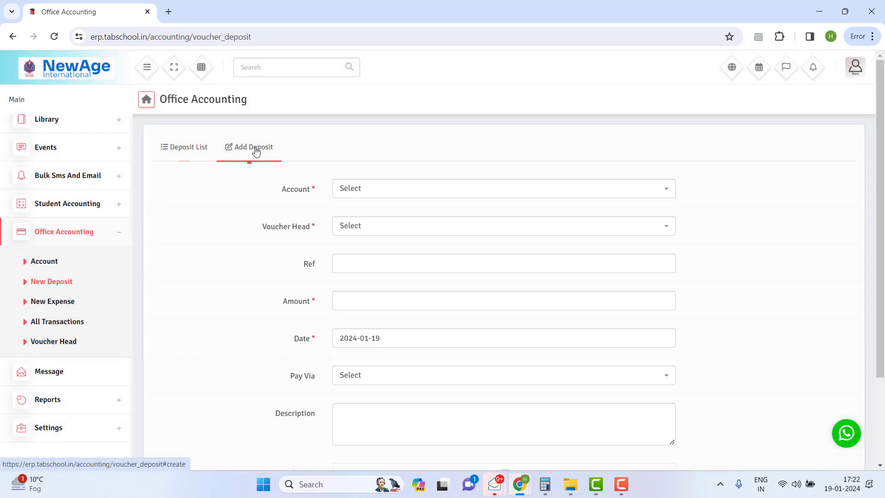
{"action": "left_click", "coordinate": [402, 198]}
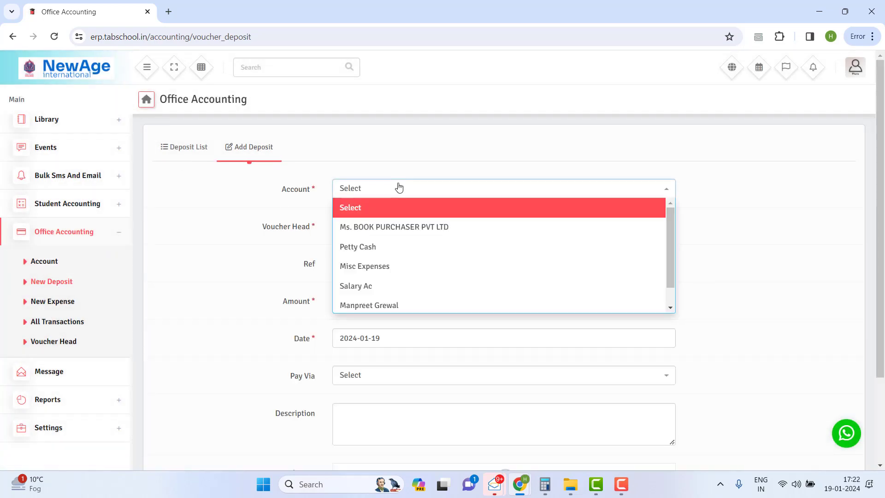
{"action": "scroll", "coordinate": [396, 247], "scroll_direction": "down", "scroll_amount": 1}
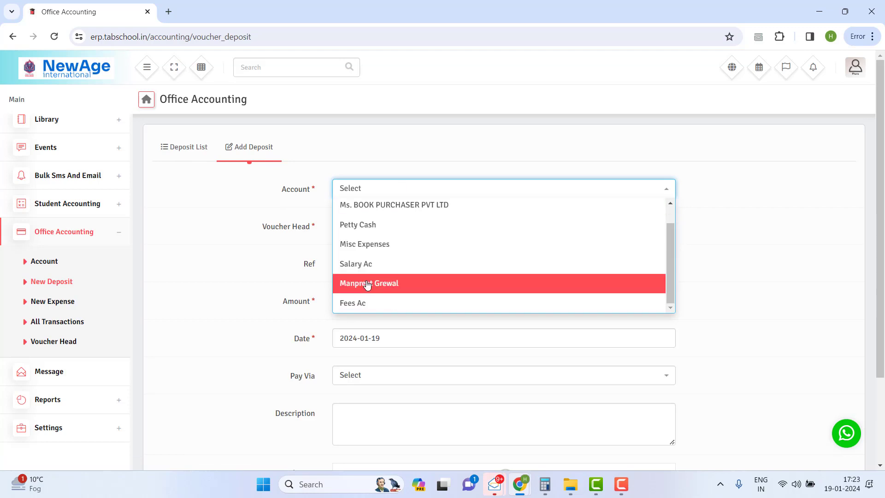
{"action": "left_click", "coordinate": [368, 302]}
{"action": "left_click", "coordinate": [385, 230]}
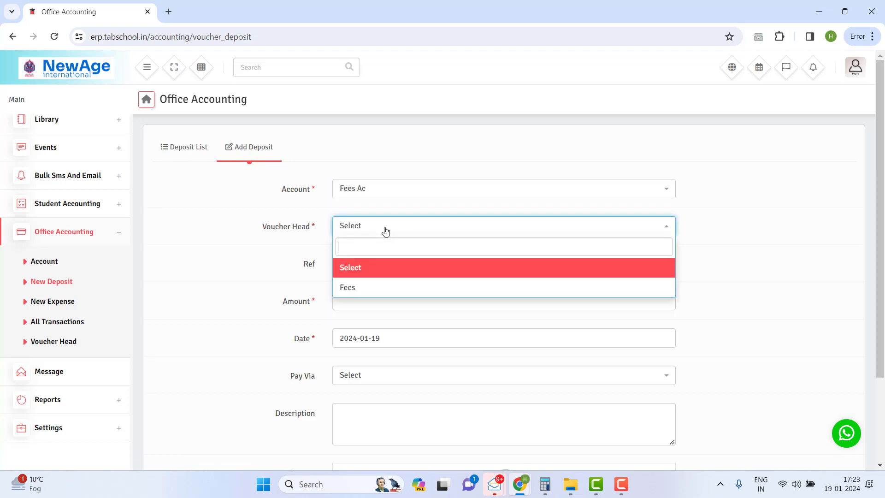
{"action": "left_click", "coordinate": [362, 287]}
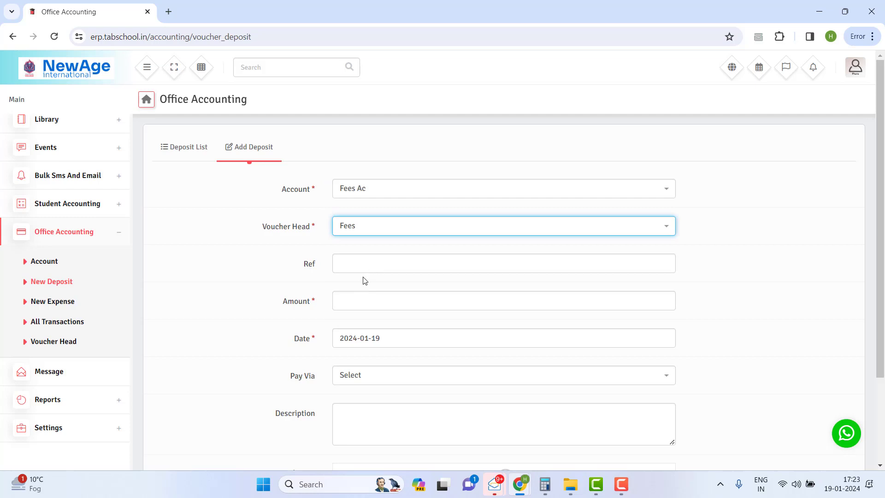
Step: Enter reference 1020201 and amount 27000, set payment to Bank Transfer, and save
{"action": "left_click", "coordinate": [361, 270]}
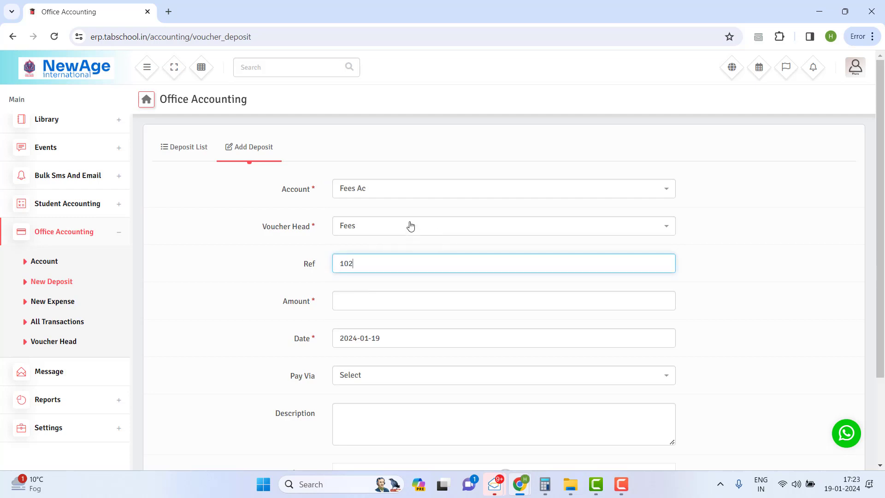
{"action": "left_click", "coordinate": [381, 304]}
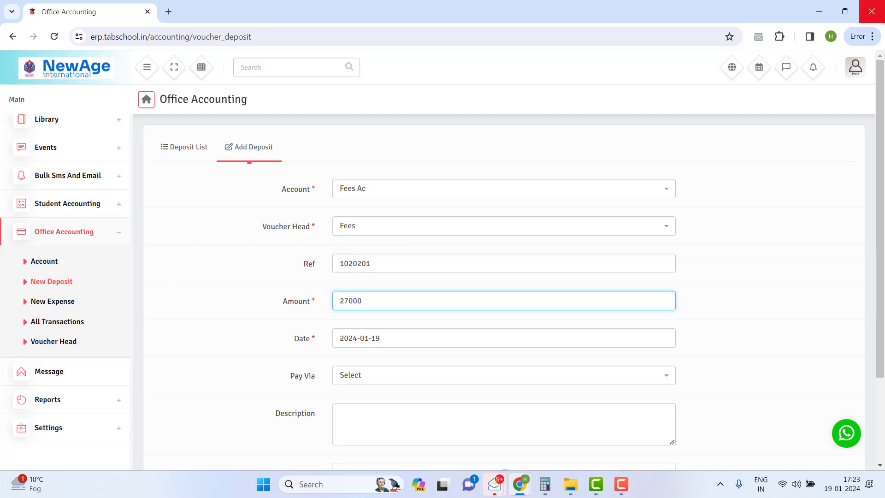
{"action": "scroll", "coordinate": [413, 291], "scroll_direction": "down", "scroll_amount": 3}
{"action": "left_click", "coordinate": [369, 266]}
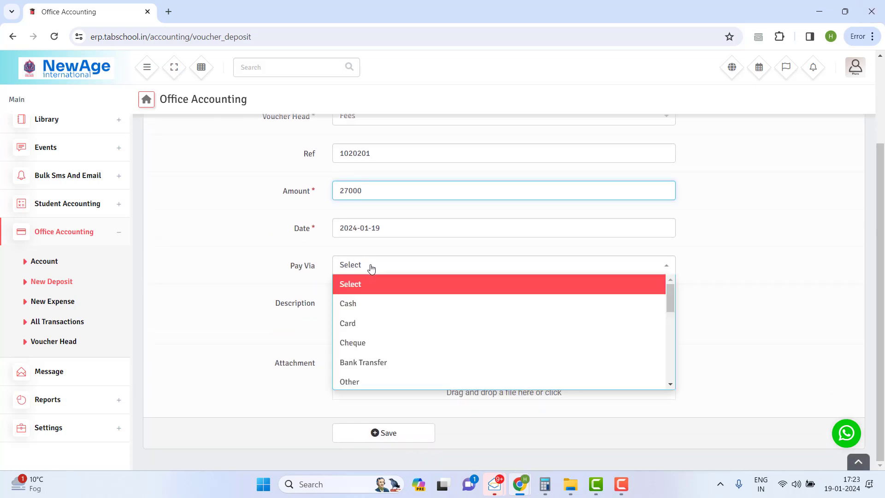
{"action": "scroll", "coordinate": [375, 295], "scroll_direction": "down", "scroll_amount": 1}
{"action": "scroll", "coordinate": [380, 304], "scroll_direction": "up", "scroll_amount": 1}
{"action": "scroll", "coordinate": [380, 304], "scroll_direction": "down", "scroll_amount": 1}
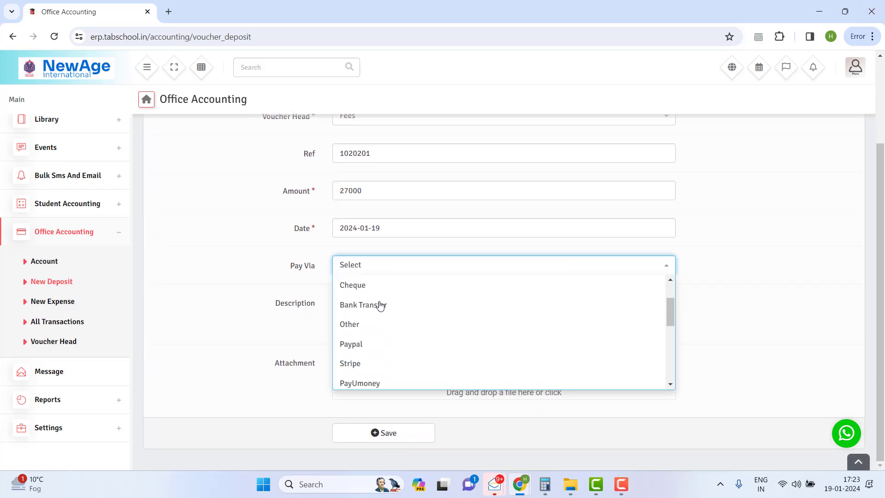
{"action": "left_click", "coordinate": [379, 304]}
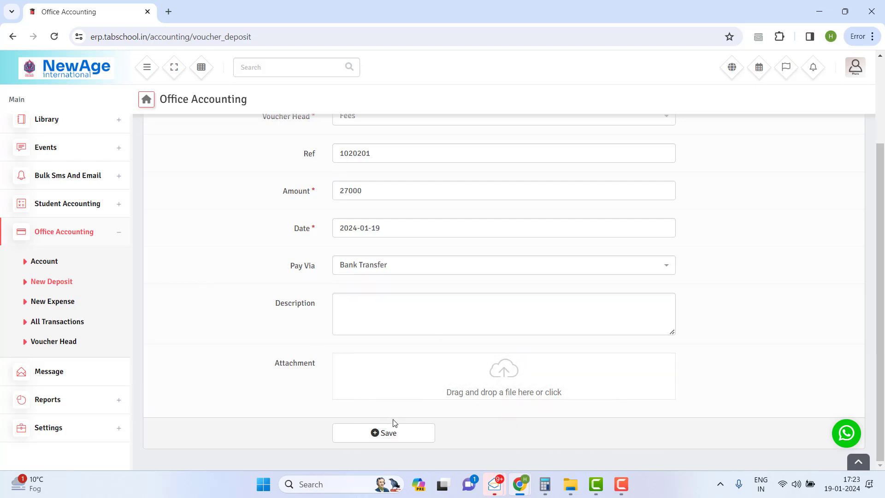
{"action": "left_click", "coordinate": [392, 433]}
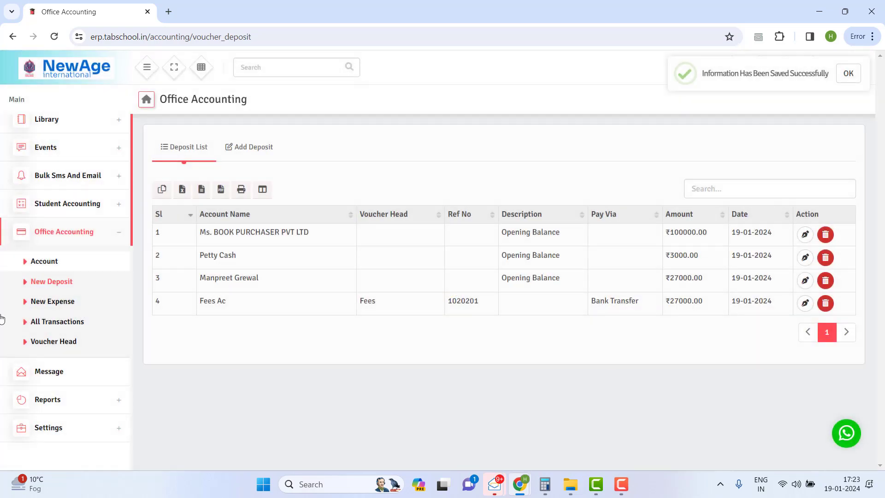
Step: Select the new Fees Ac ₹27000 row in the Deposit List to verify it
{"action": "left_click_drag", "start_coordinate": [267, 308], "coordinate": [511, 323]}
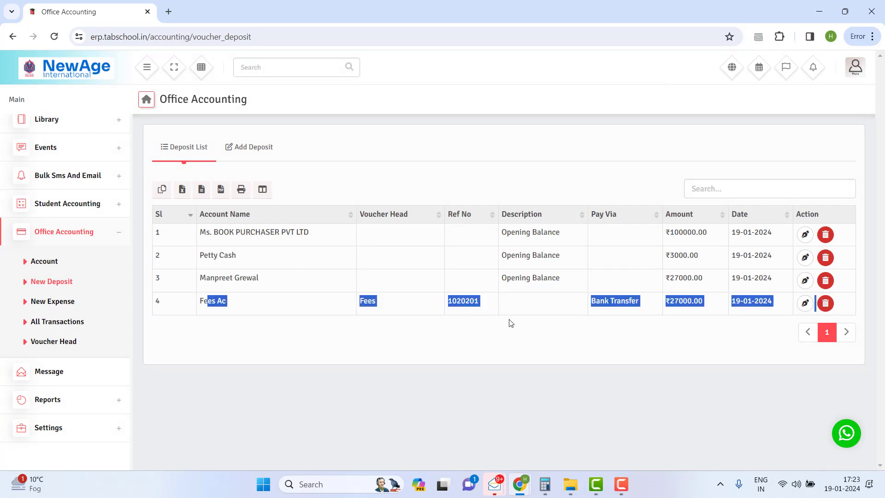
{"action": "left_click", "coordinate": [509, 323]}
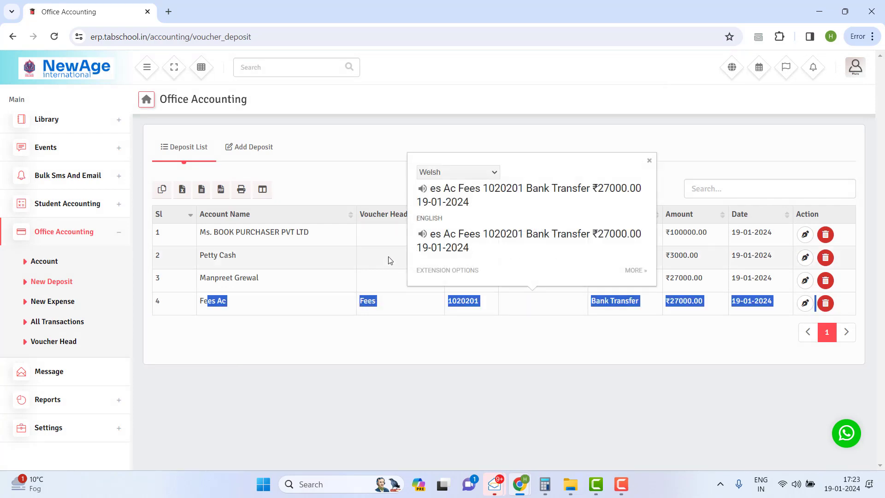
{"action": "left_click", "coordinate": [286, 270]}
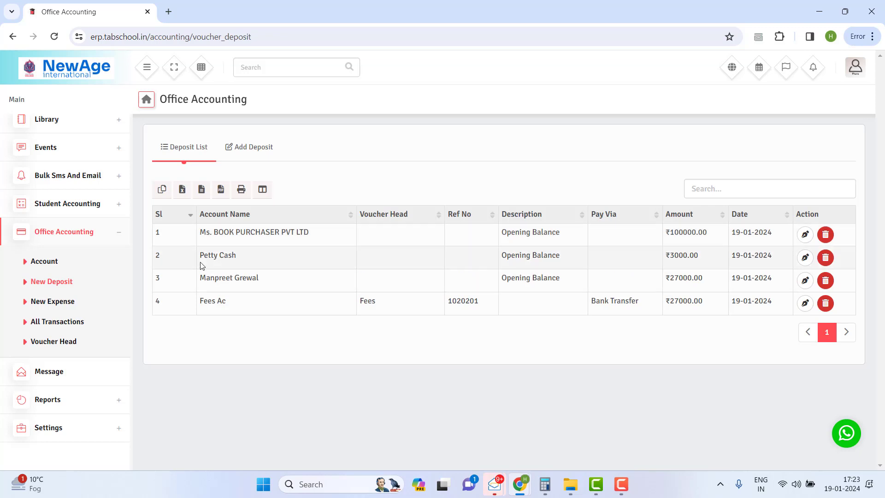
Step: Look over the Petty Cash deposit without changes, then go to the Expense List
{"action": "left_click", "coordinate": [806, 259]}
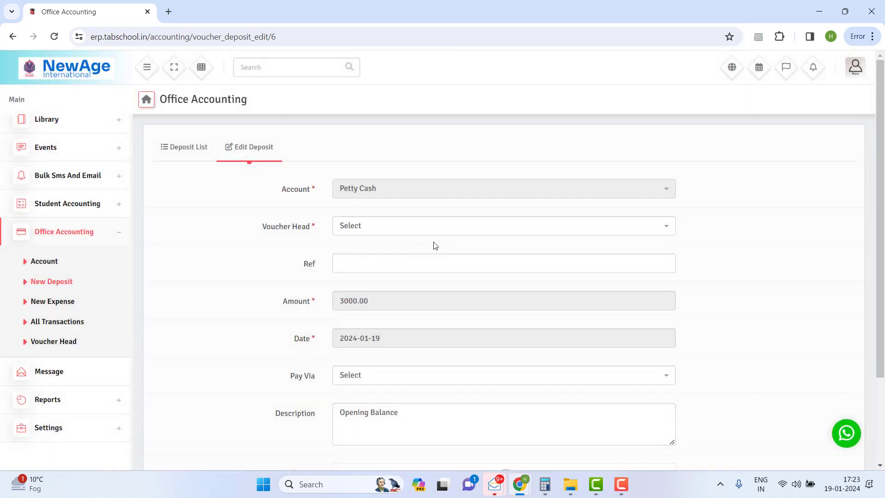
{"action": "left_click", "coordinate": [401, 236]}
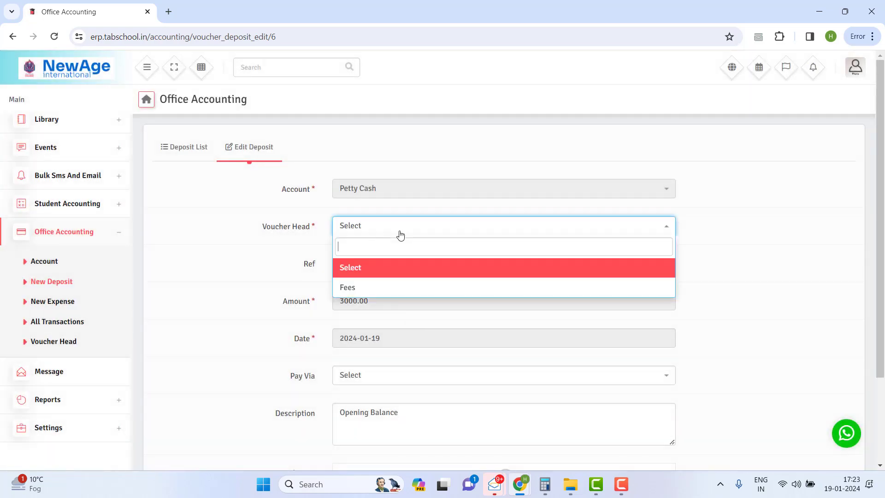
{"action": "left_click", "coordinate": [301, 249]}
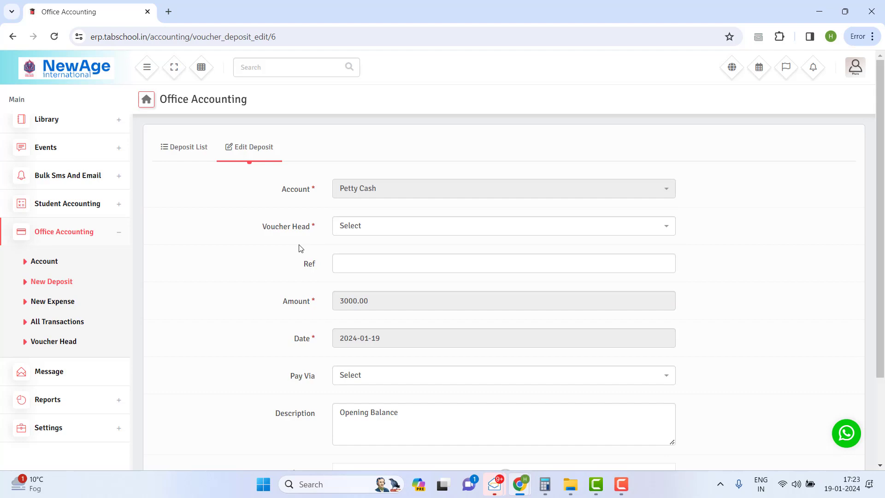
{"action": "left_click", "coordinate": [179, 148]}
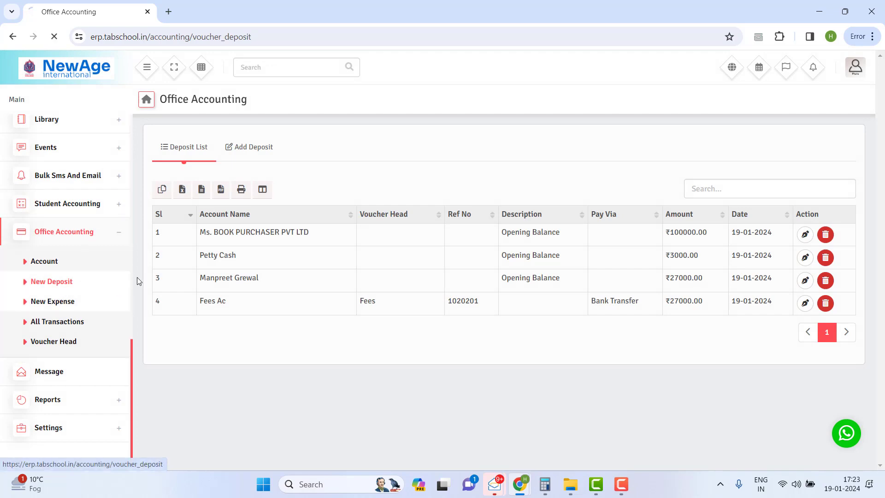
{"action": "left_click", "coordinate": [53, 301]}
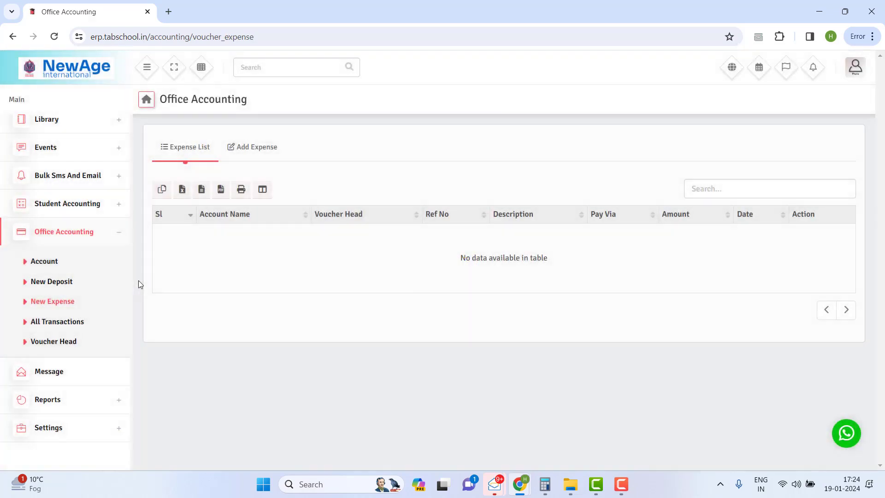
Step: Start a new expense charged to Petty Cash under the Salary voucher head
{"action": "left_click", "coordinate": [252, 146]}
{"action": "left_click", "coordinate": [428, 186]}
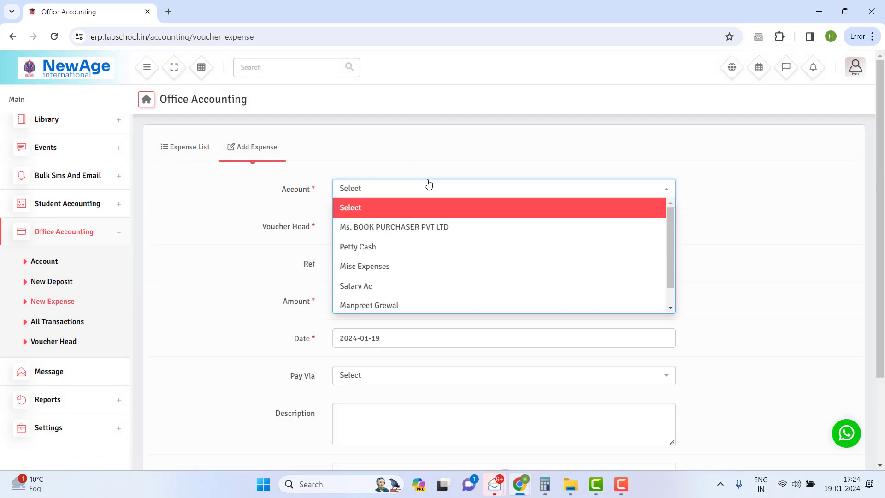
{"action": "left_click", "coordinate": [400, 247]}
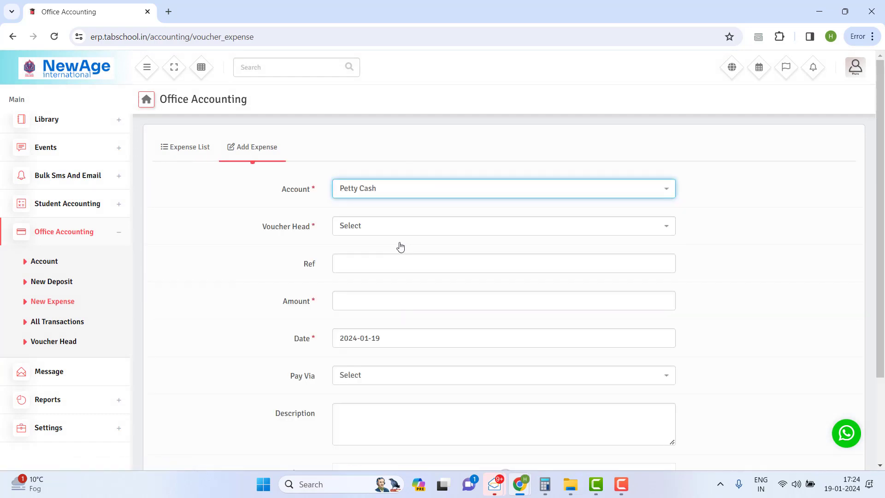
{"action": "left_click", "coordinate": [393, 230]}
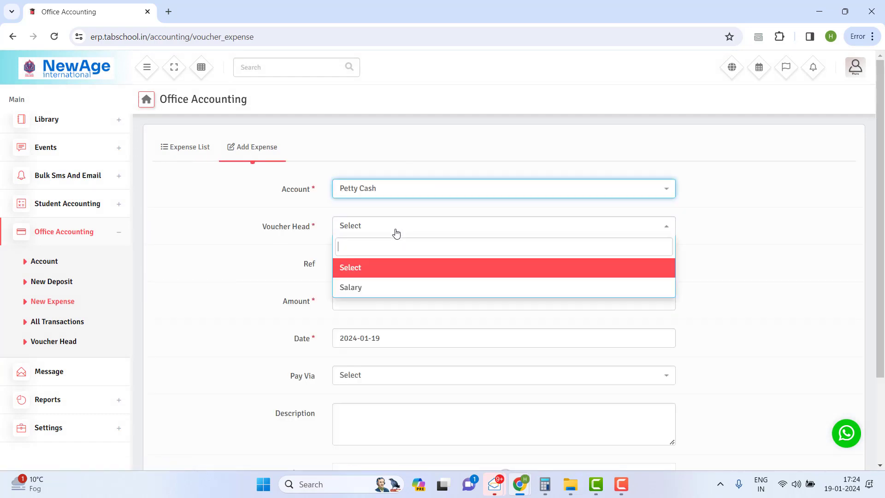
{"action": "left_click", "coordinate": [366, 285]}
Step: Enter reference 1324567 and amount 200, mark it paid in Cash, and save
{"action": "left_click", "coordinate": [358, 264]}
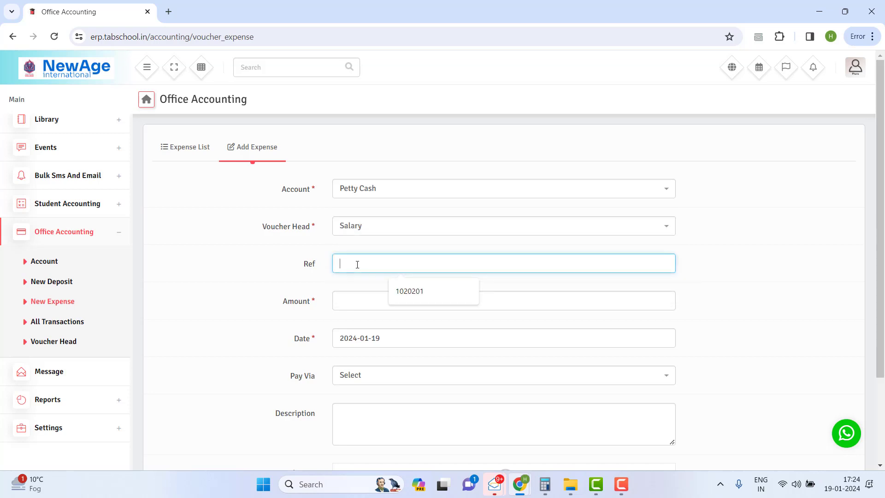
{"action": "type", "text": "1324567"}
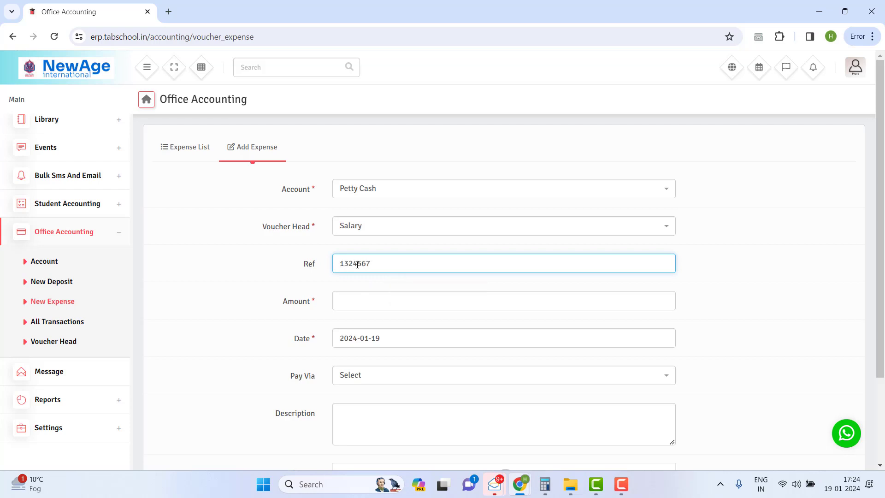
{"action": "left_click", "coordinate": [367, 297]}
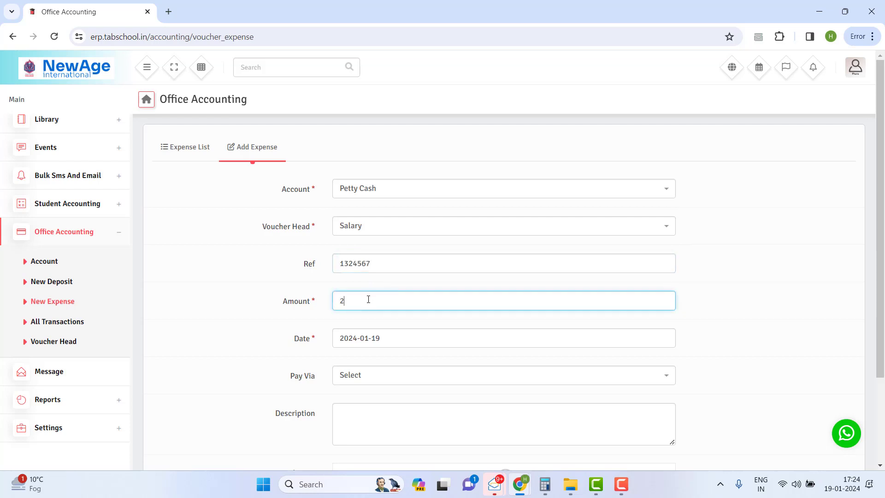
{"action": "left_click", "coordinate": [382, 386]}
{"action": "left_click", "coordinate": [350, 280]}
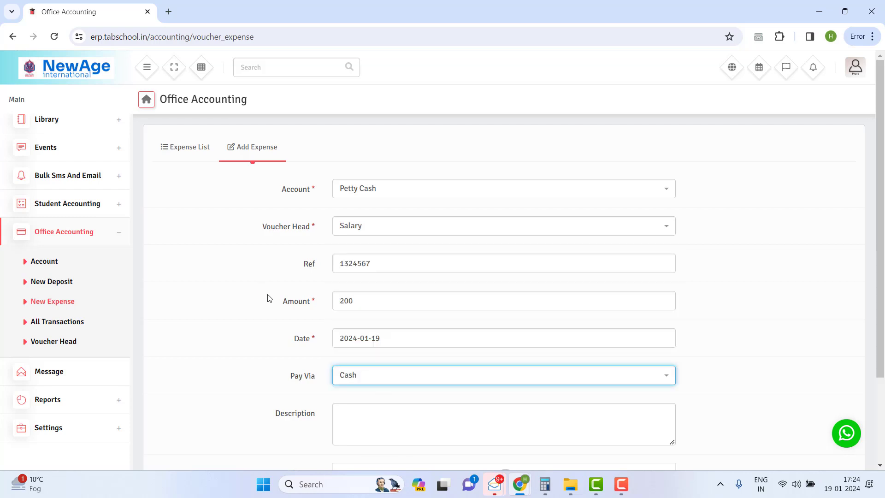
{"action": "scroll", "coordinate": [295, 318], "scroll_direction": "down", "scroll_amount": 2}
{"action": "left_click", "coordinate": [401, 429]}
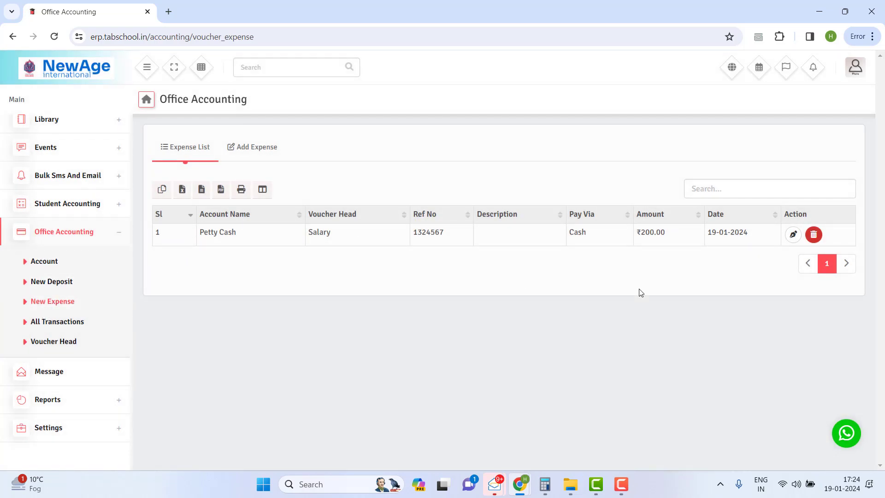
Step: Review the All Transactions ledger's five entries, ending at a ₹2800 balance after the Salary expense
{"action": "left_click", "coordinate": [62, 321]}
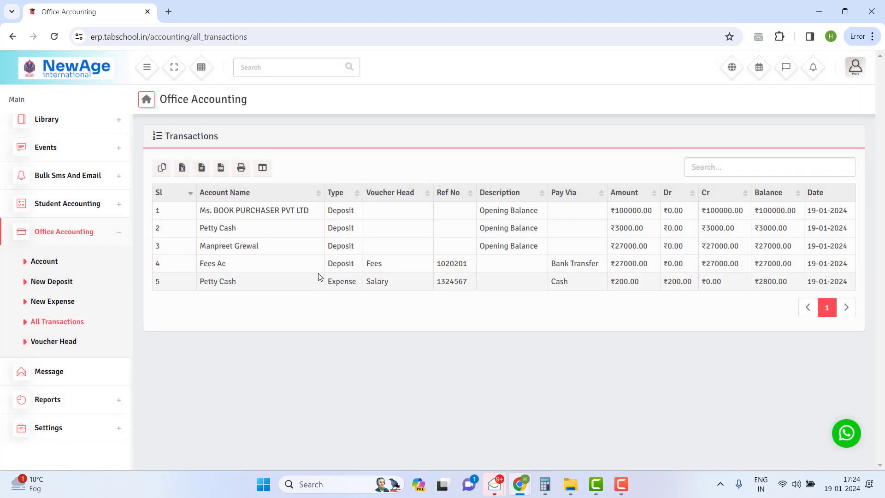
{"action": "left_click_drag", "start_coordinate": [515, 228], "coordinate": [700, 235]}
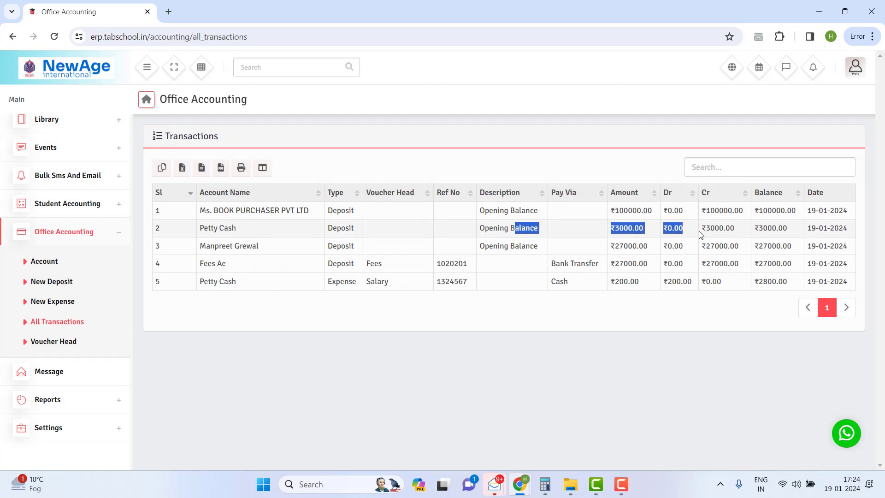
{"action": "left_click_drag", "start_coordinate": [406, 271], "coordinate": [479, 284]}
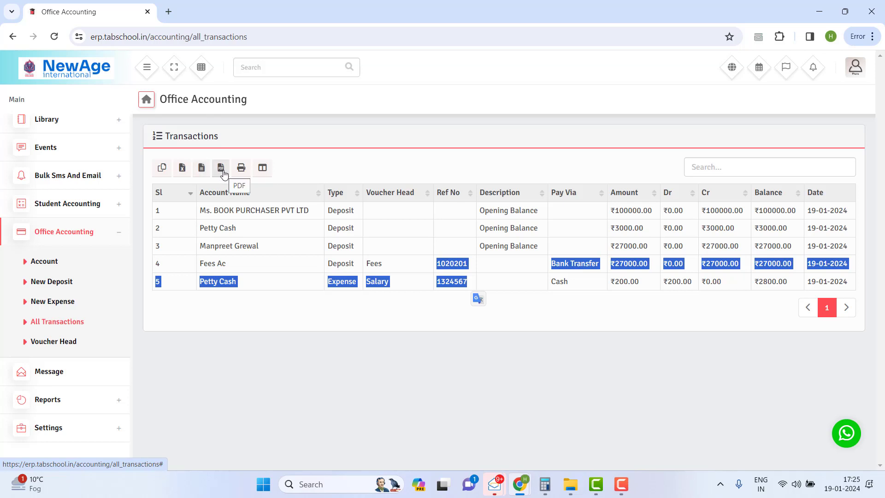
{"action": "left_click", "coordinate": [265, 171]}
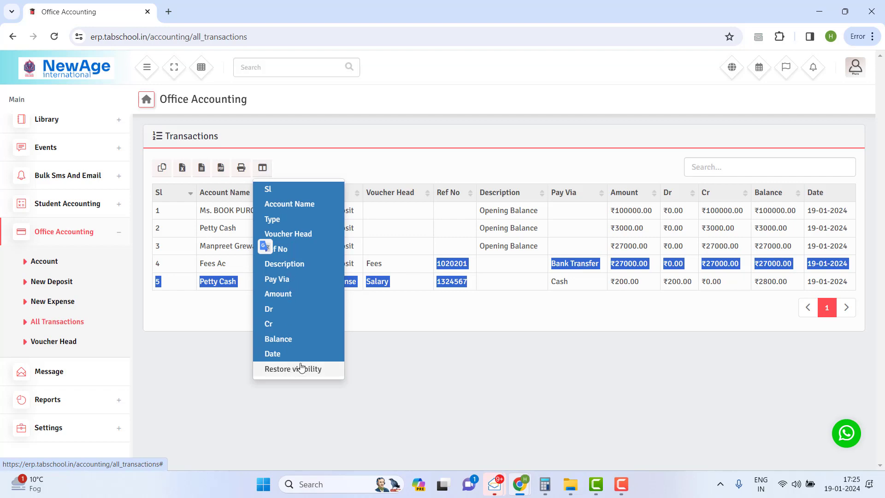
{"action": "left_click", "coordinate": [399, 174]}
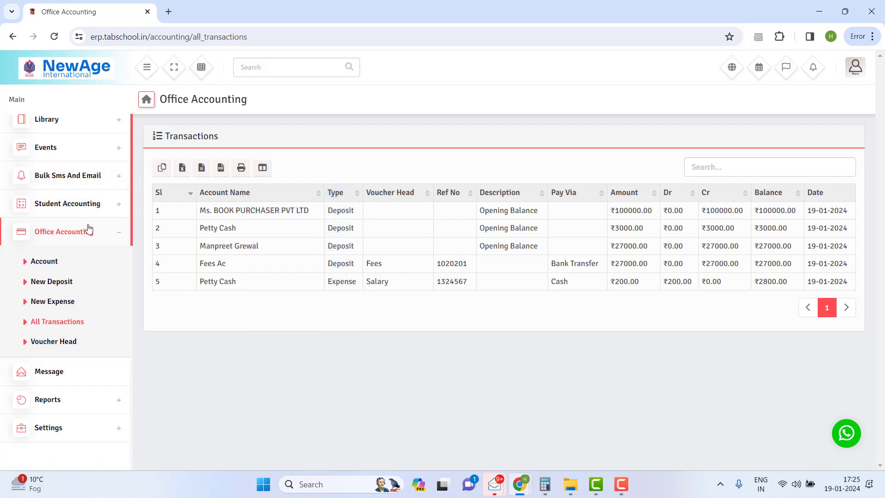
{"action": "scroll", "coordinate": [89, 228], "scroll_direction": "up", "scroll_amount": 10}
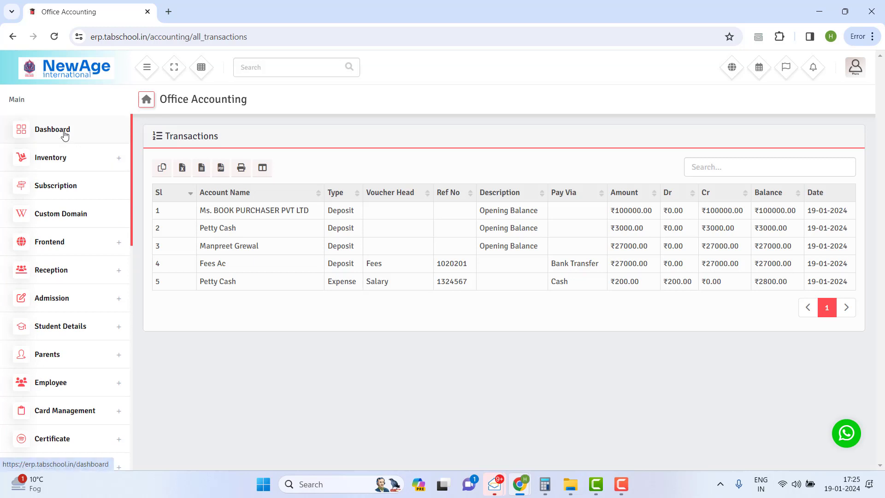
Step: Inspect the dashboard's Income Vs Expense Of January donut chart, now almost entirely income
{"action": "left_click", "coordinate": [64, 134]}
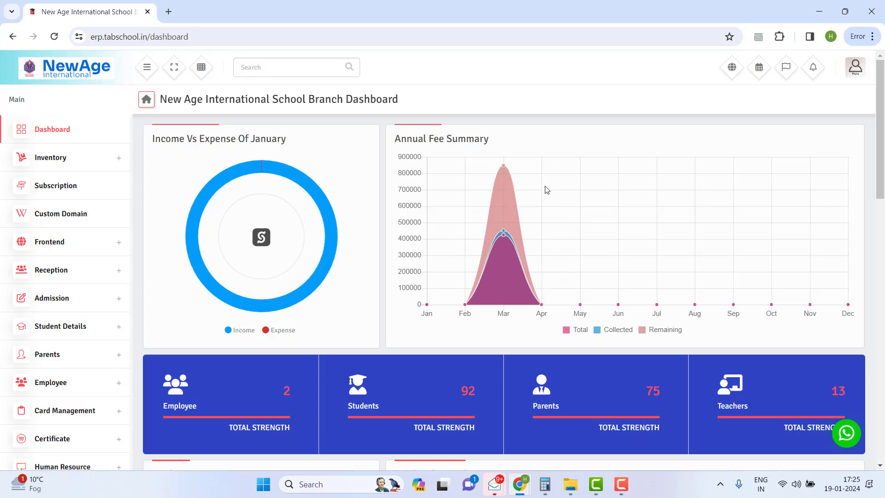
{"action": "scroll", "coordinate": [547, 189], "scroll_direction": "down", "scroll_amount": 6}
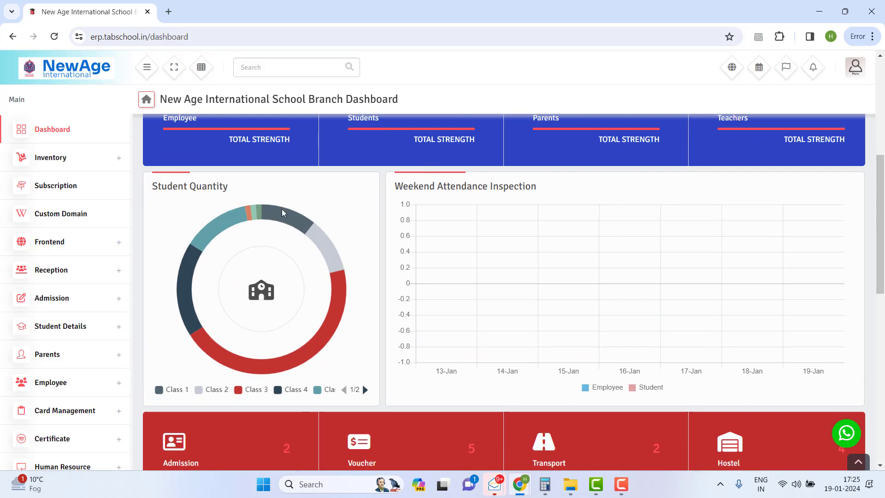
{"action": "scroll", "coordinate": [532, 283], "scroll_direction": "down", "scroll_amount": 11}
{"action": "scroll", "coordinate": [243, 276], "scroll_direction": "up", "scroll_amount": 1}
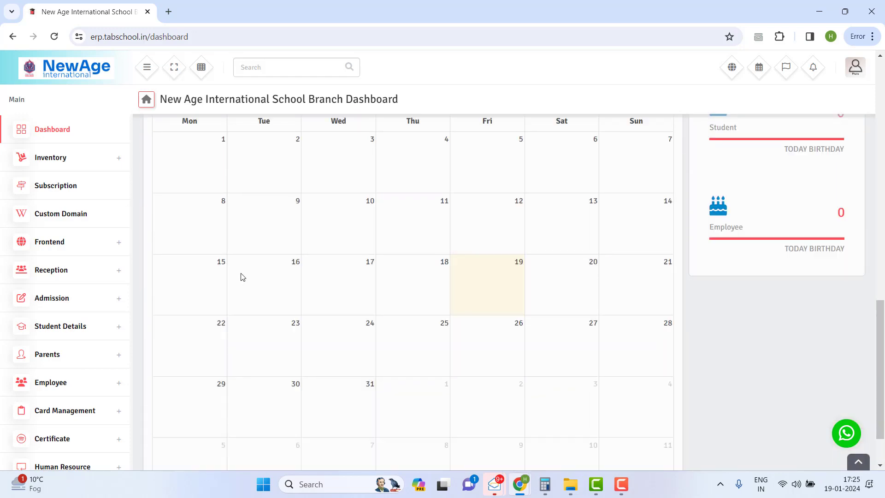
{"action": "scroll", "coordinate": [467, 238], "scroll_direction": "up", "scroll_amount": 15}
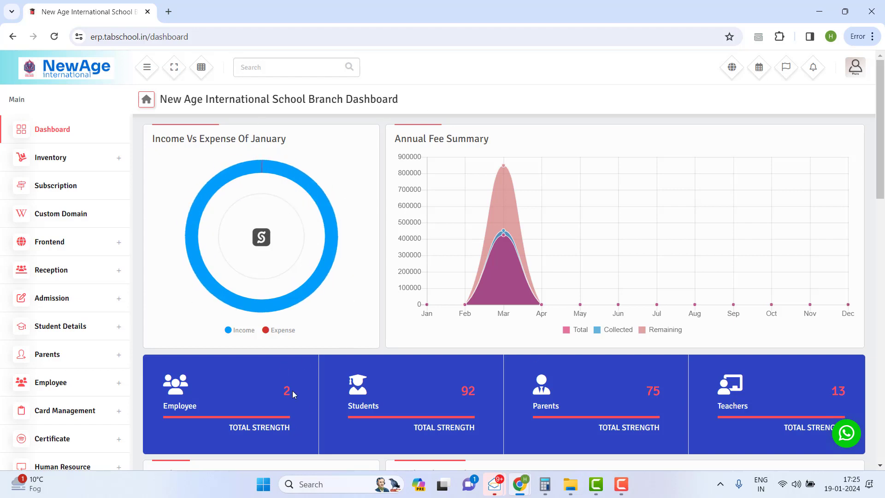
{"action": "mouse_move", "coordinate": [262, 168]}
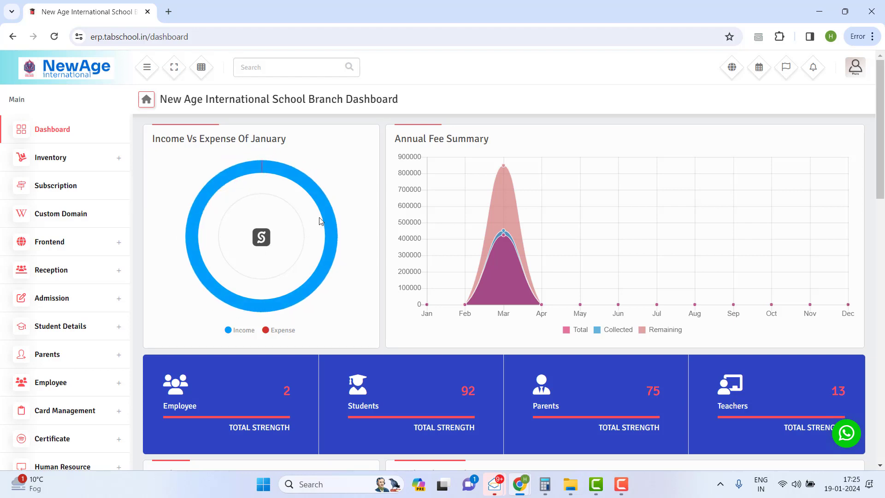
{"action": "mouse_move", "coordinate": [323, 216]}
{"action": "left_click_drag", "start_coordinate": [163, 138], "coordinate": [252, 149]}
{"action": "scroll", "coordinate": [100, 331], "scroll_direction": "down", "scroll_amount": 1}
{"action": "scroll", "coordinate": [101, 331], "scroll_direction": "down", "scroll_amount": 14}
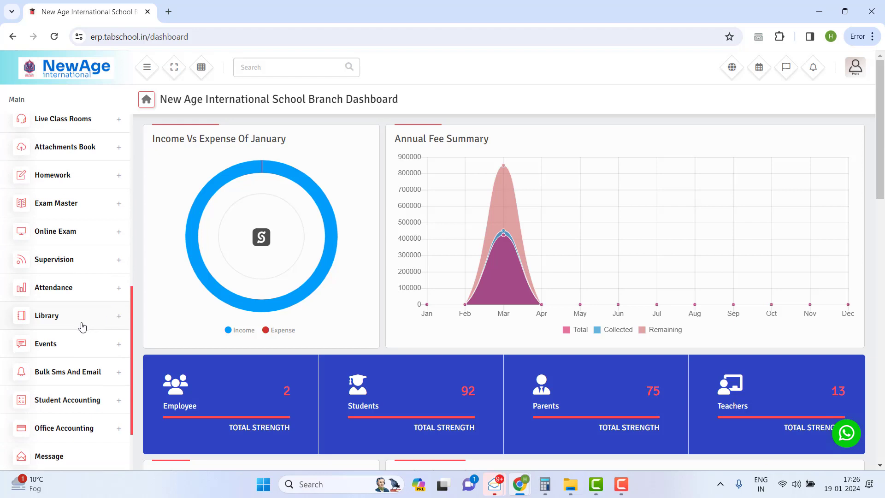
{"action": "scroll", "coordinate": [82, 325], "scroll_direction": "down", "scroll_amount": 3}
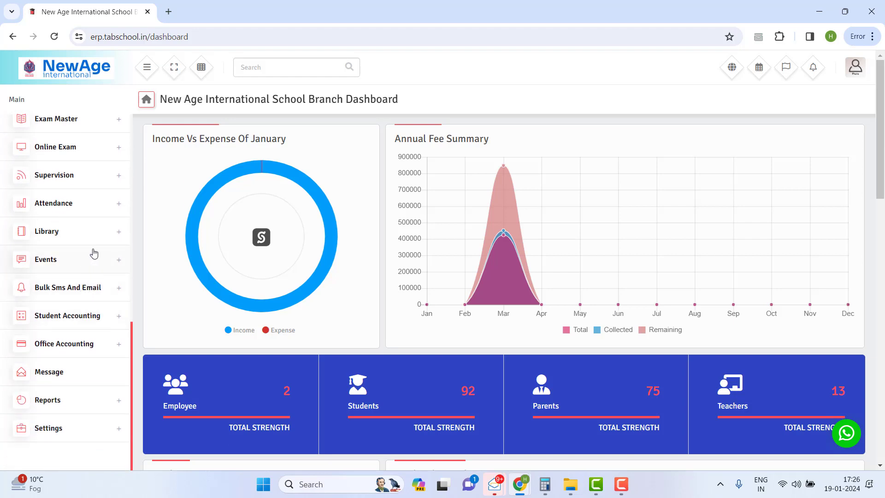